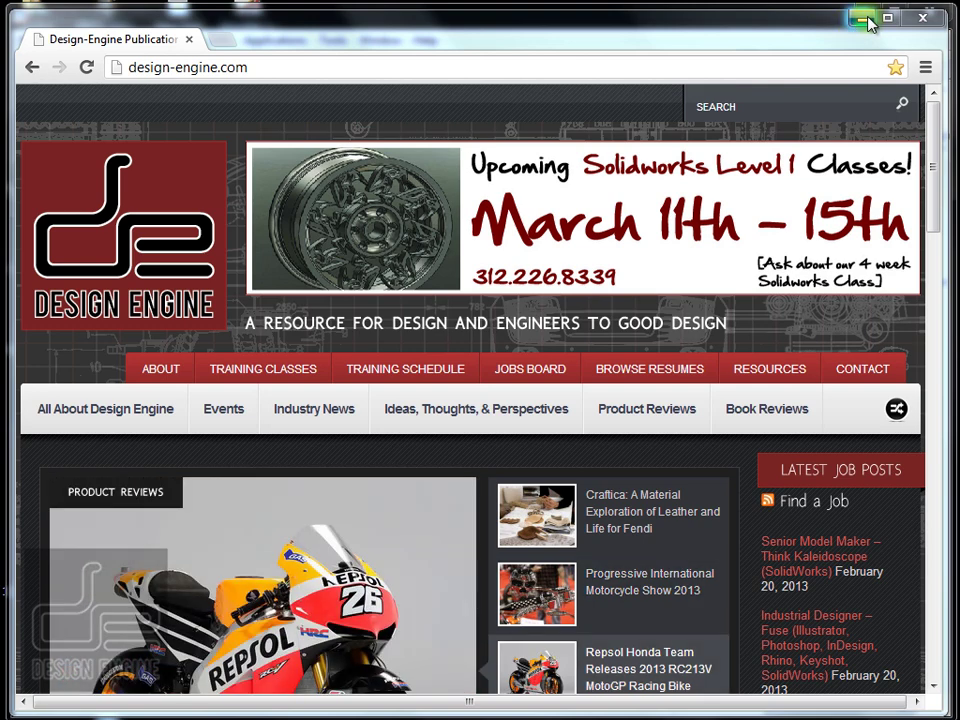
# Switch to Pro/ENGINEER and create a manufacturing model of sub-type NC Assembly named lever004 using the default template.
pyautogui.click(864, 19)
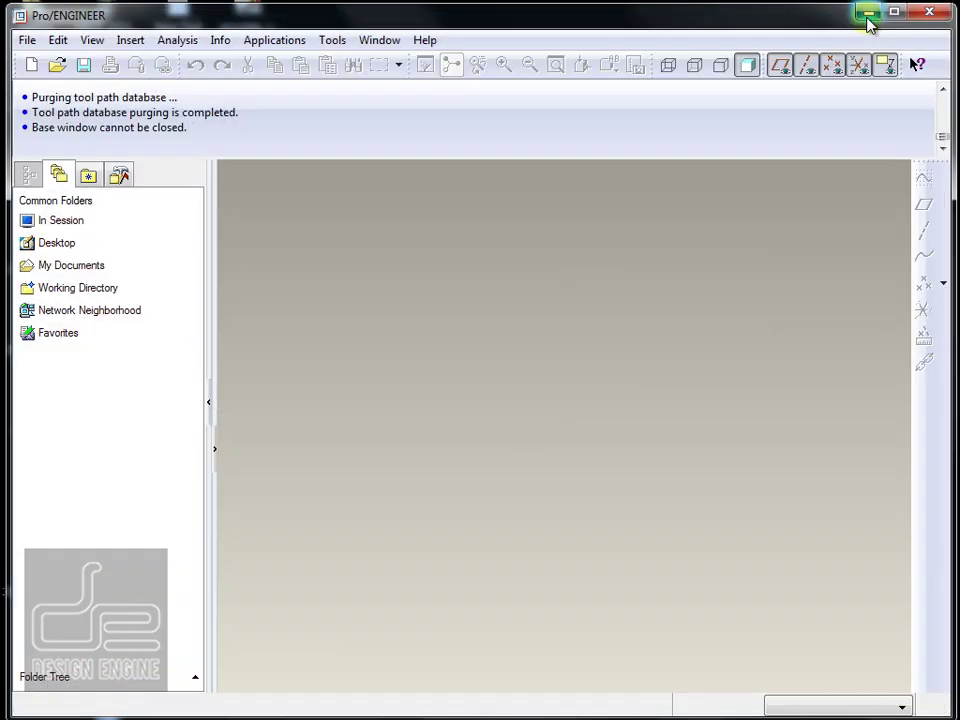
pyautogui.click(29, 41)
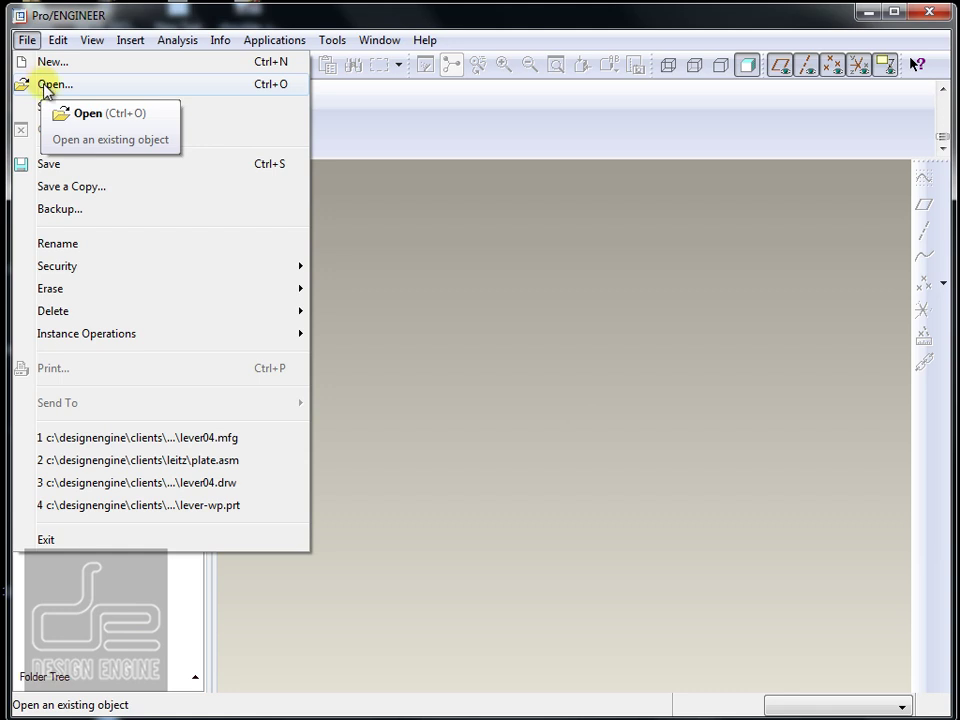
pyautogui.click(52, 62)
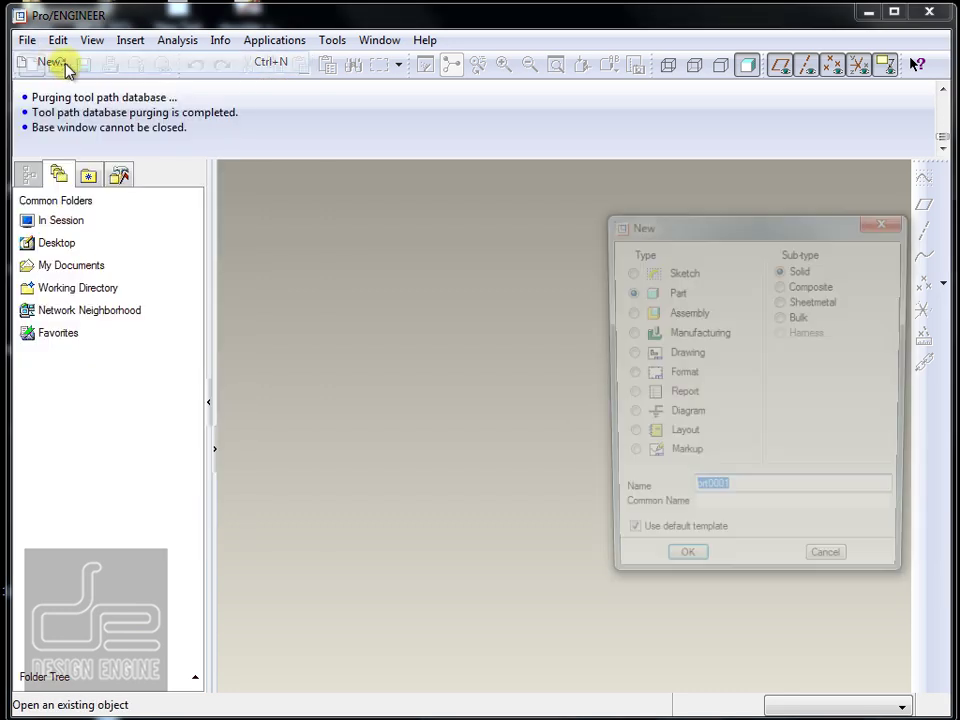
pyautogui.click(692, 333)
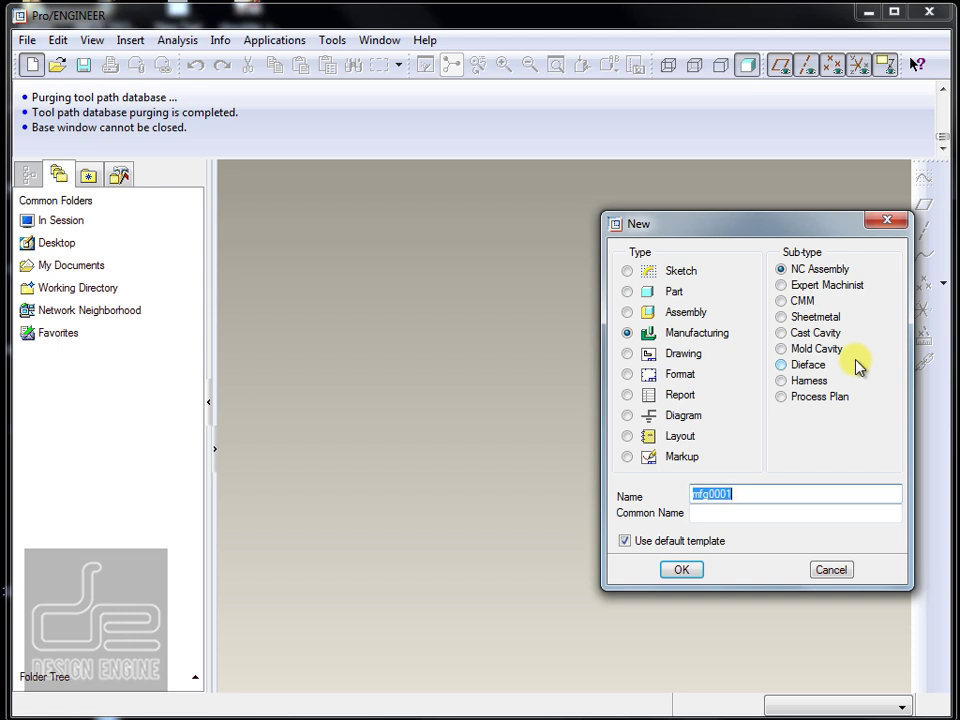
pyautogui.write('lever004')
pyautogui.press('Return')
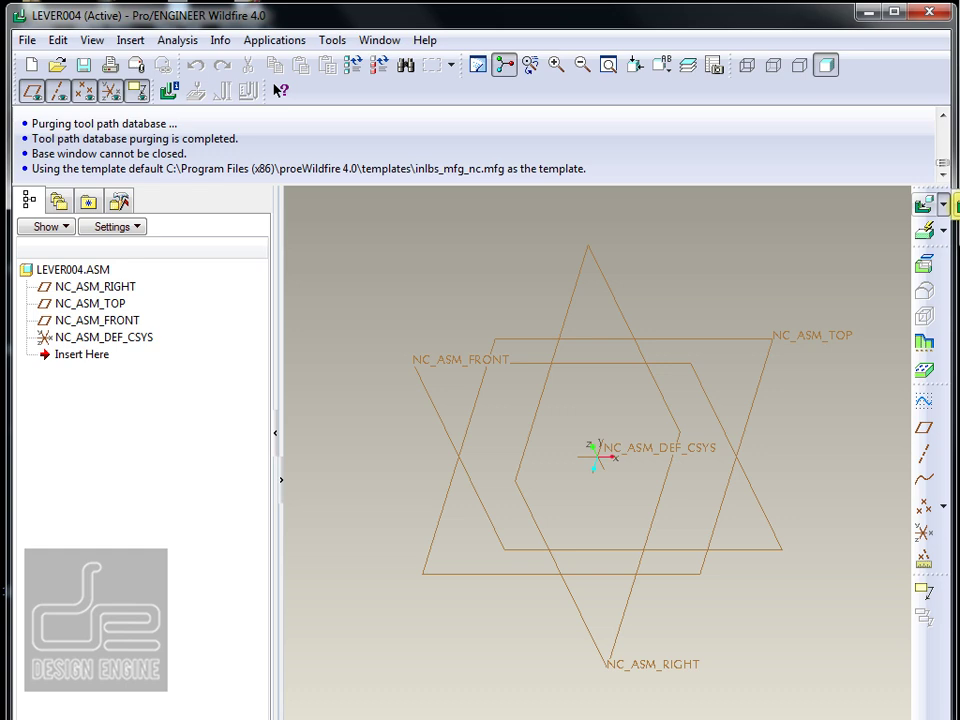
# Assemble lever04.prt as the reference model, aligned with the assembly's default datums.
pyautogui.click(944, 204)
pyautogui.click(580, 350)
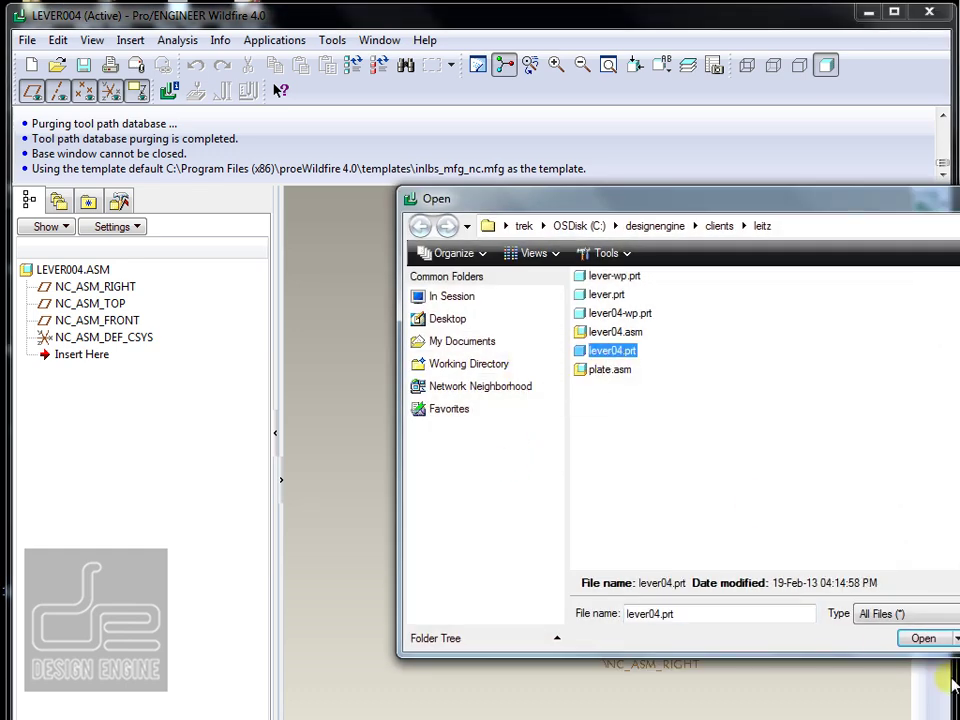
pyautogui.click(930, 637)
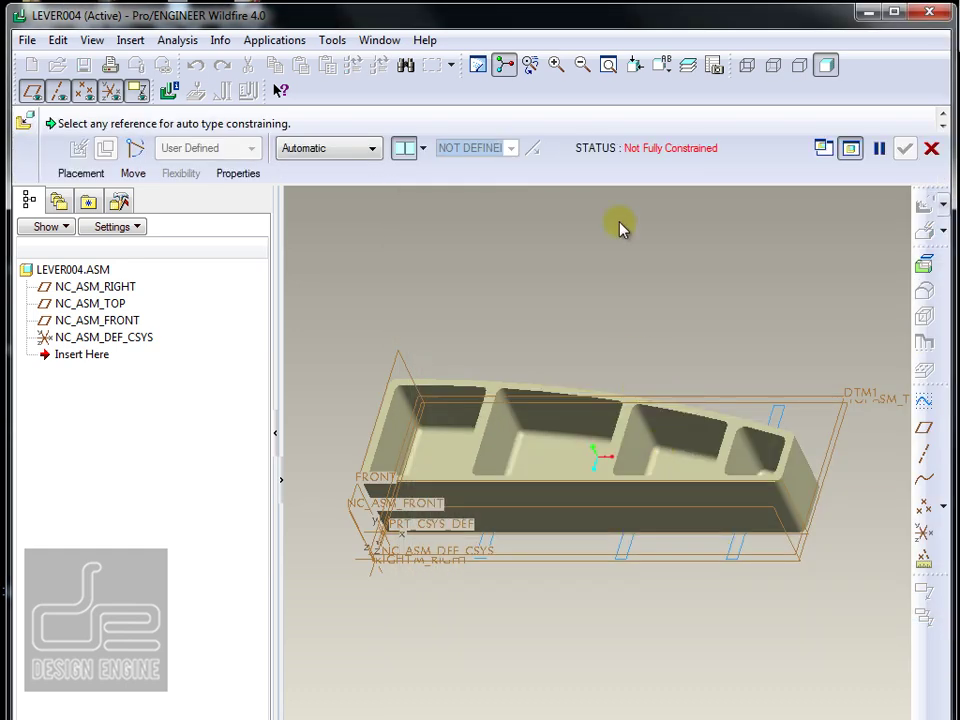
pyautogui.rightClick(620, 228)
pyautogui.click(640, 403)
pyautogui.middleClick(643, 352)
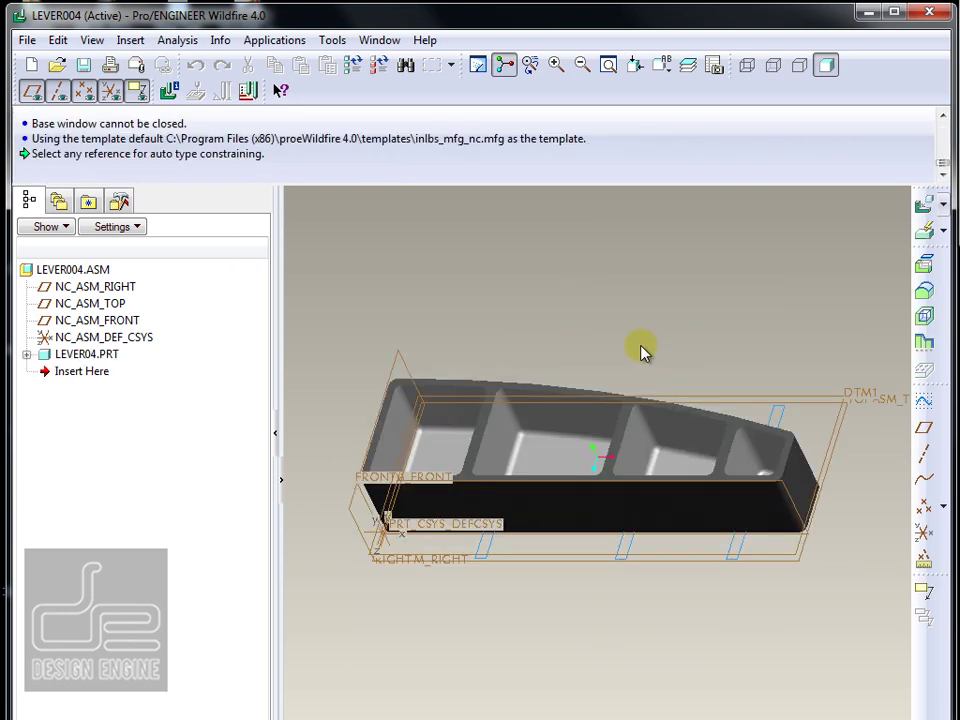
# Create a custom rectangular stock workpiece enclosing the lever part with zero added offsets.
pyautogui.moveTo(251, 182)
pyautogui.mouseDown(button='middle')
pyautogui.moveTo(765, 332)
pyautogui.moveTo(681, 347)
pyautogui.moveTo(762, 326)
pyautogui.moveTo(742, 368)
pyautogui.mouseUp(button='middle')
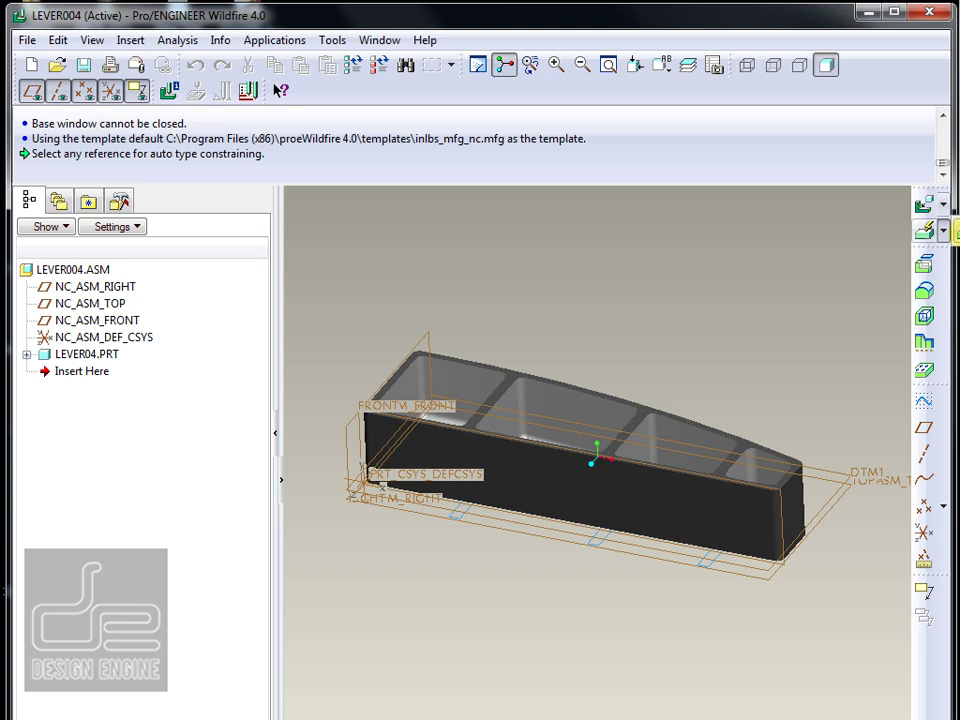
pyautogui.click(938, 230)
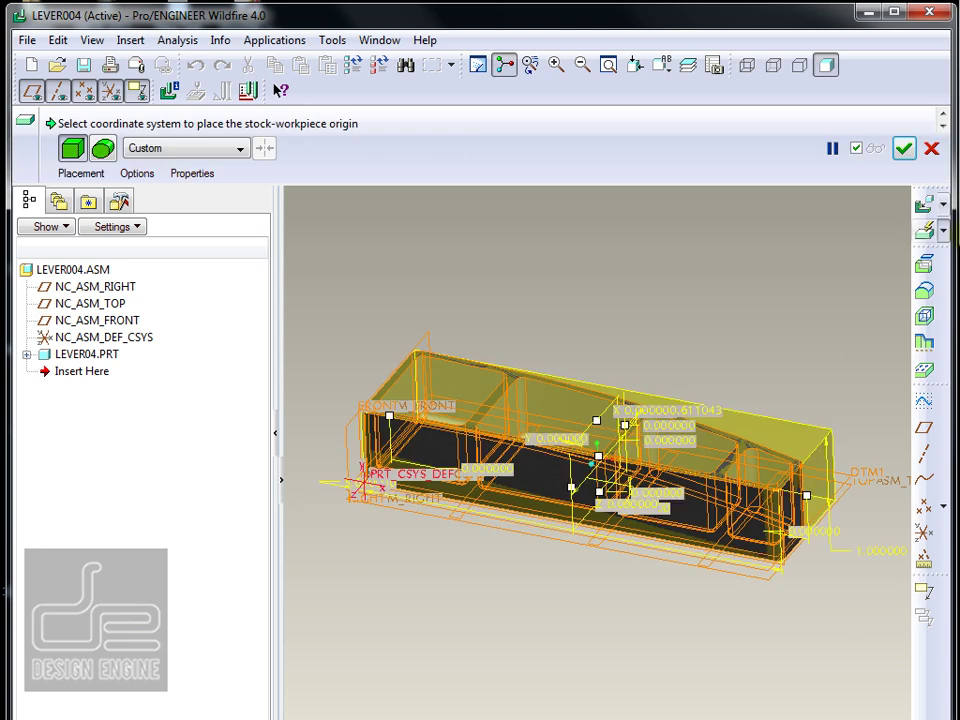
pyautogui.middleClick(782, 320)
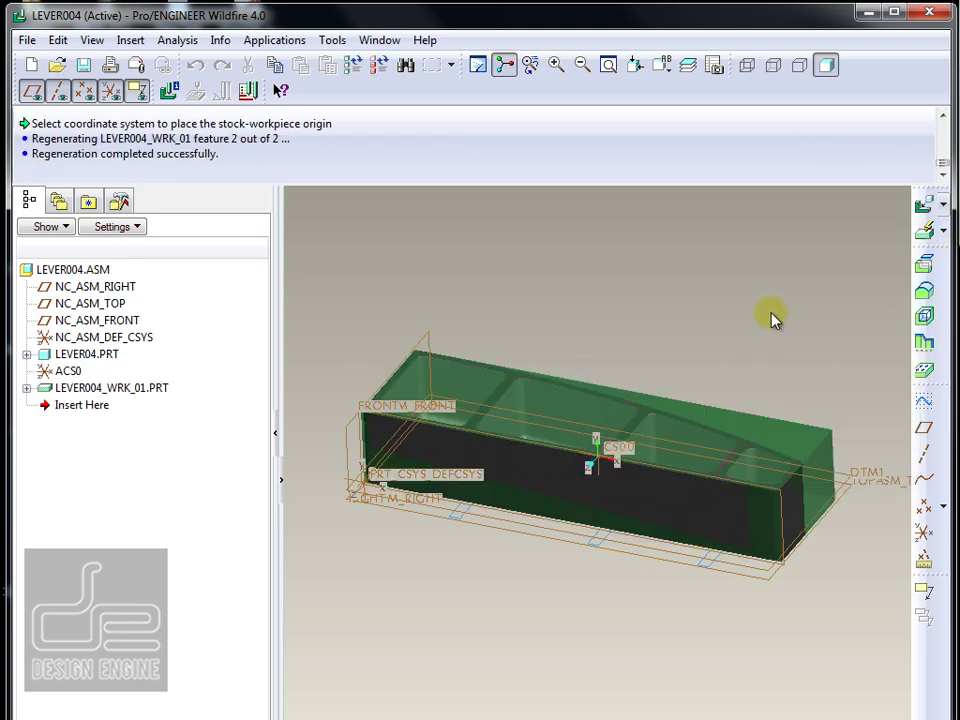
pyautogui.moveTo(771, 317)
pyautogui.mouseDown(button='middle')
pyautogui.moveTo(767, 377)
pyautogui.moveTo(784, 345)
pyautogui.moveTo(765, 328)
pyautogui.moveTo(770, 335)
pyautogui.mouseUp(button='middle')
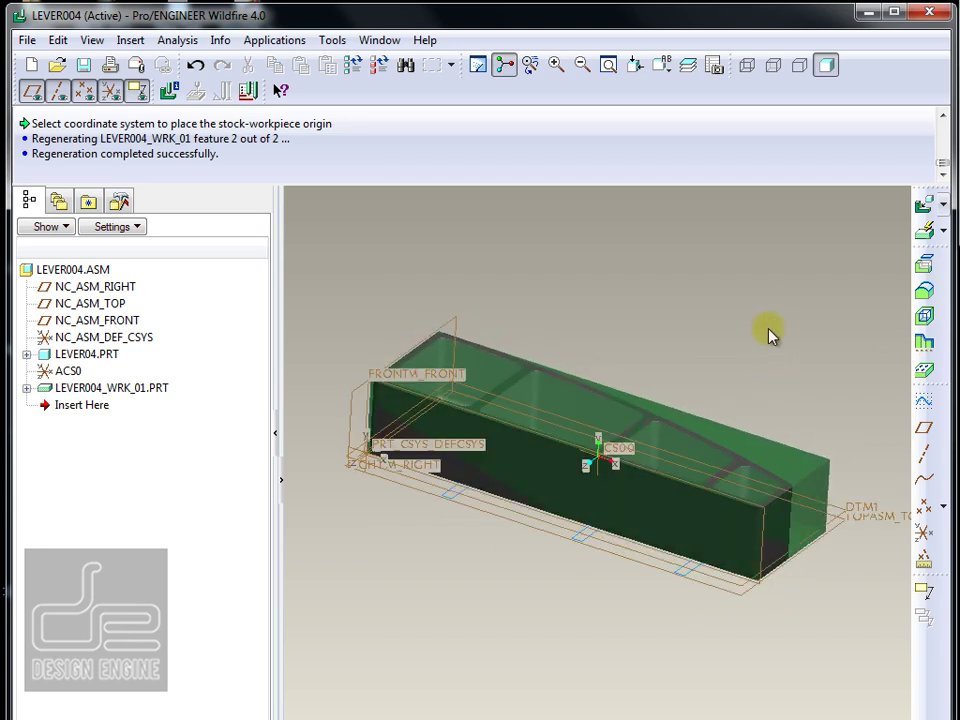
pyautogui.moveTo(793, 349)
pyautogui.mouseDown(button='middle')
pyautogui.moveTo(799, 343)
pyautogui.moveTo(806, 357)
pyautogui.mouseUp(button='middle')
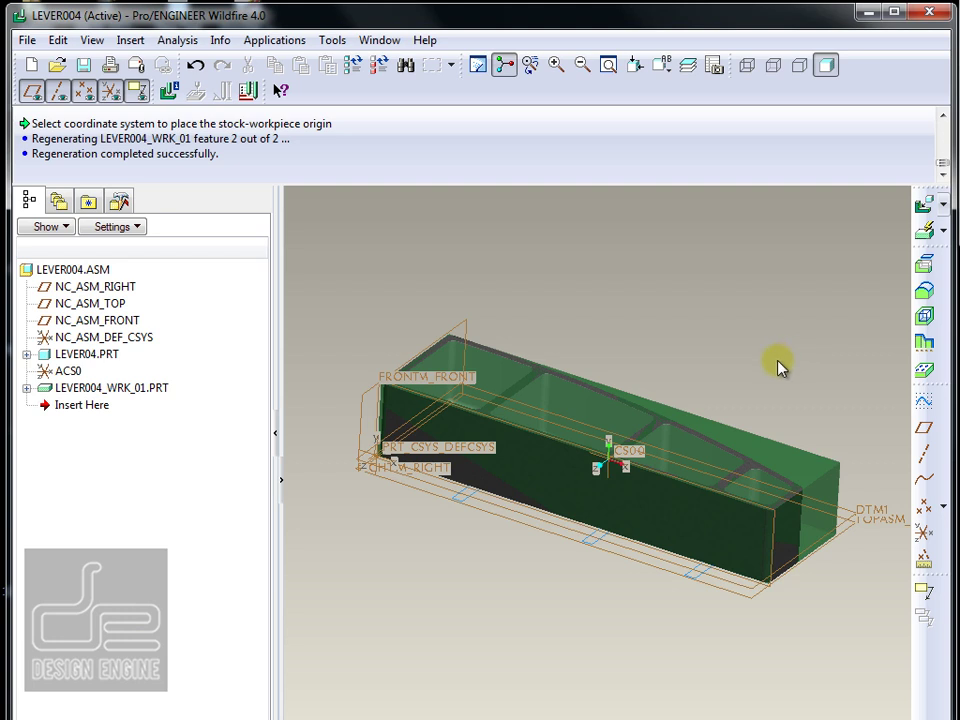
pyautogui.moveTo(780, 366); pyautogui.dragTo(778, 362, button='middle')
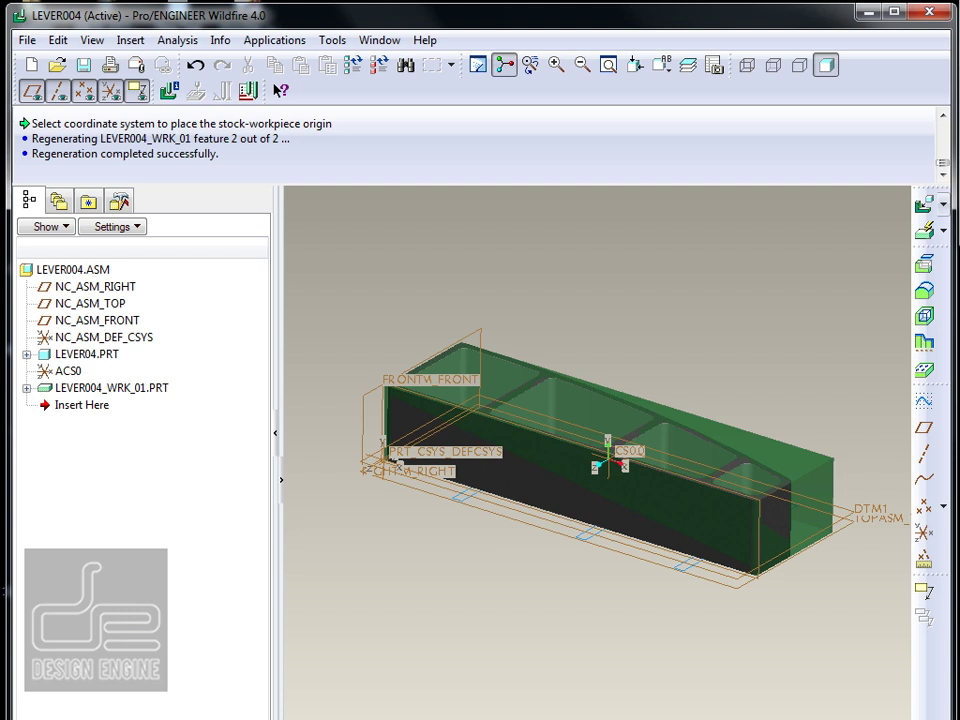
# Create a silhouette mill window of the lever, using the workpiece's top face as the window plane.
pyautogui.moveTo(836, 44); pyautogui.dragTo(824, 27)
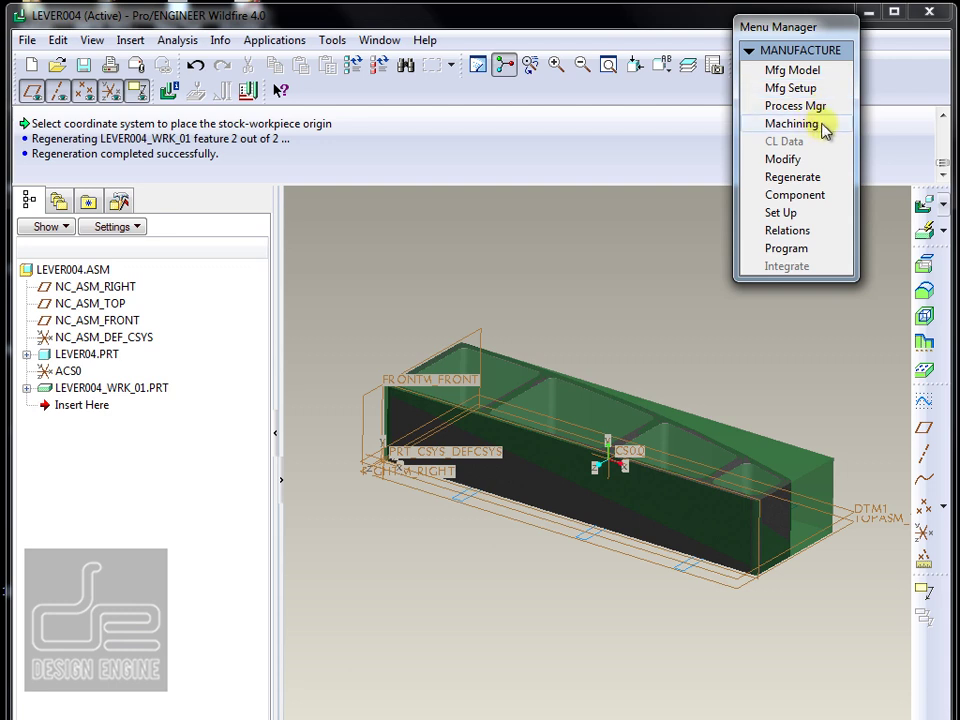
pyautogui.moveTo(793, 20); pyautogui.dragTo(712, 33)
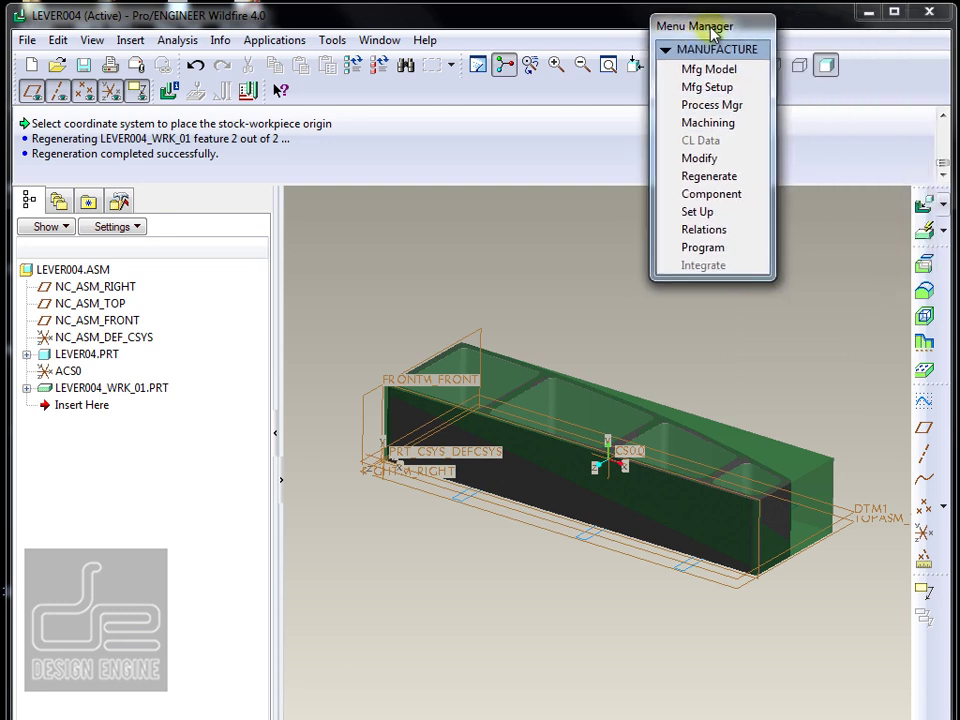
pyautogui.click(924, 262)
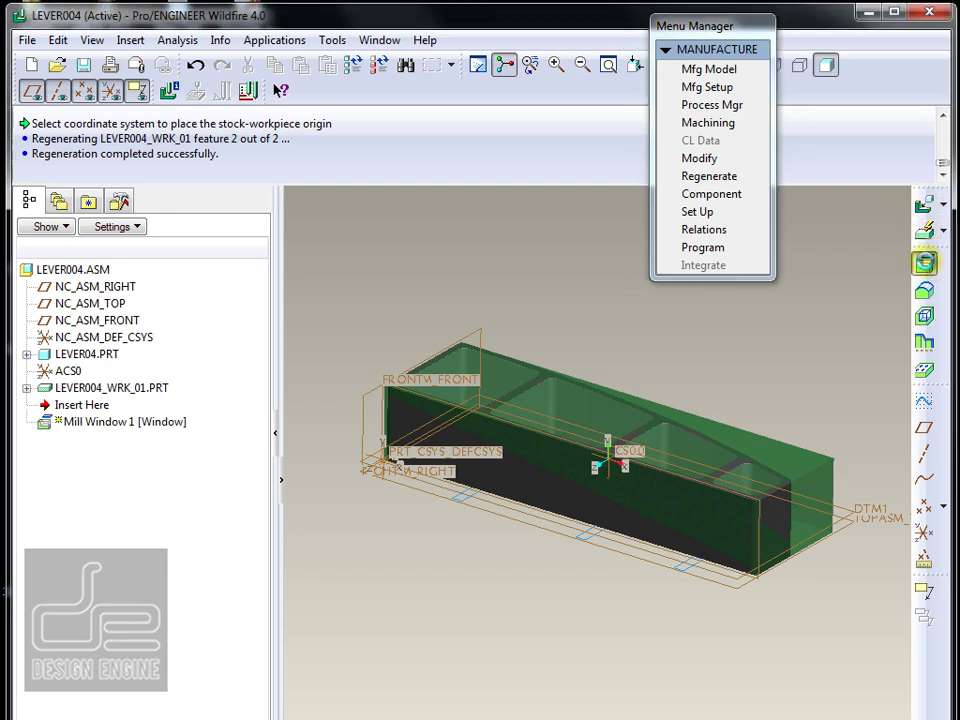
pyautogui.click(741, 440)
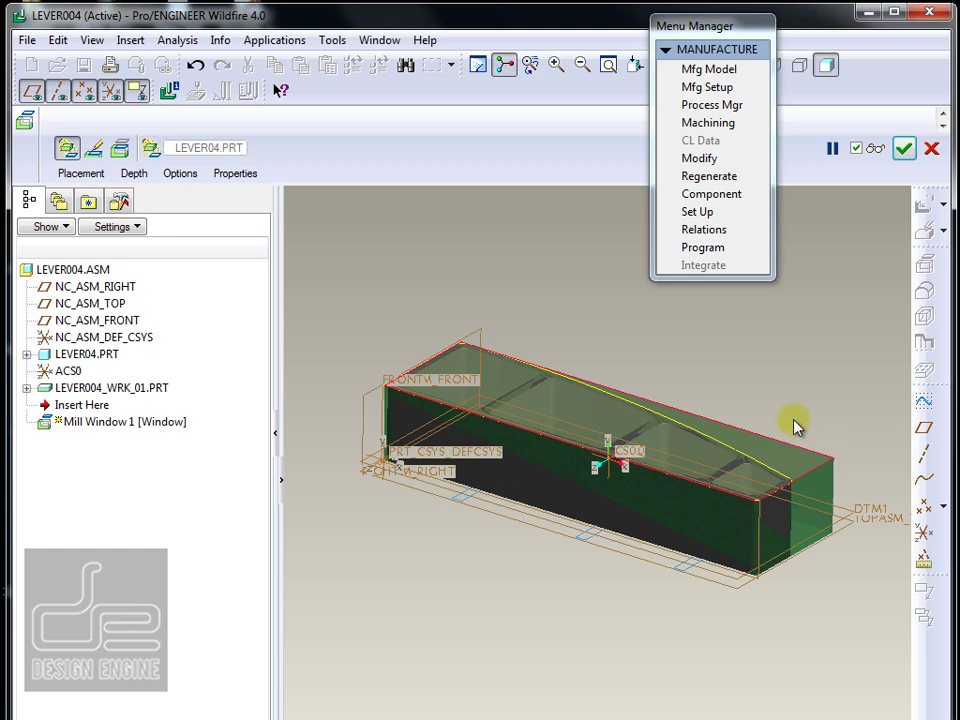
pyautogui.scroll(5, 790, 430)
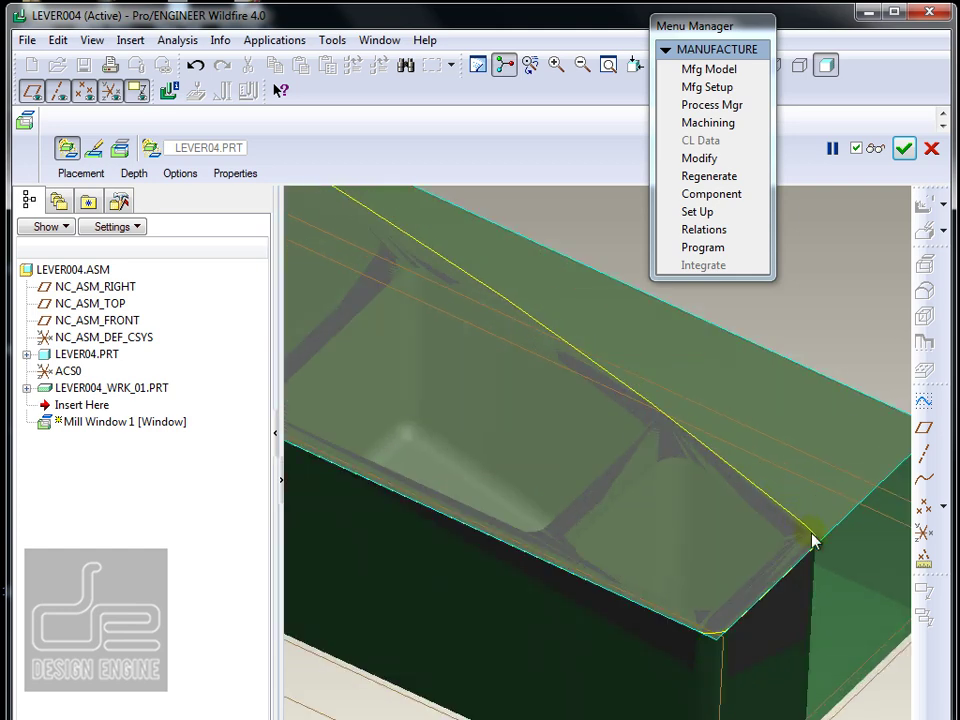
pyautogui.scroll(-6, 812, 540)
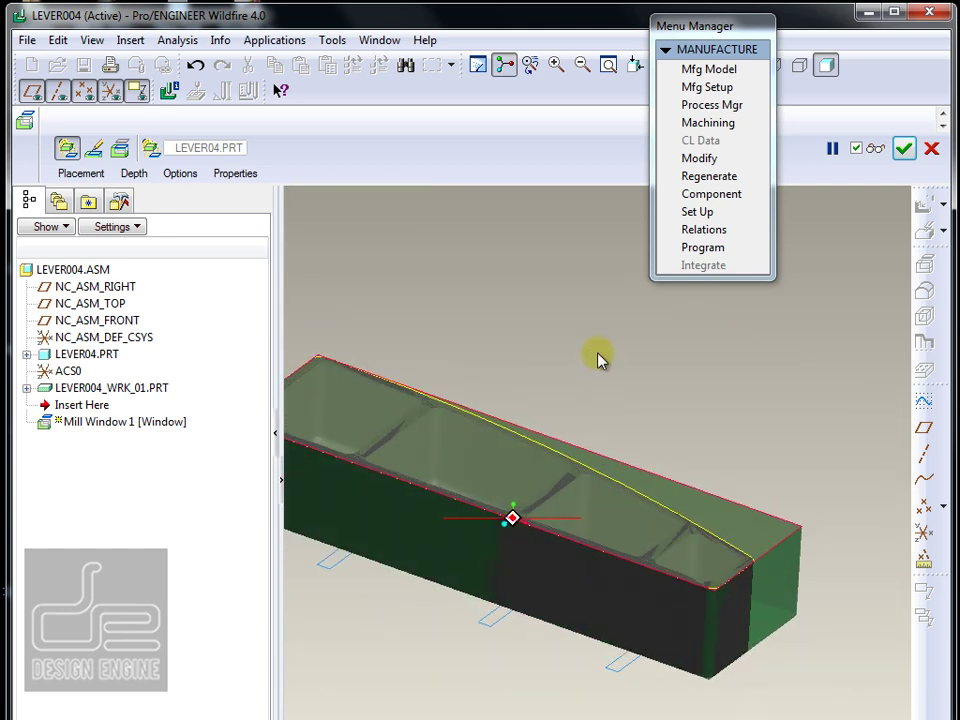
pyautogui.middleClick(612, 357)
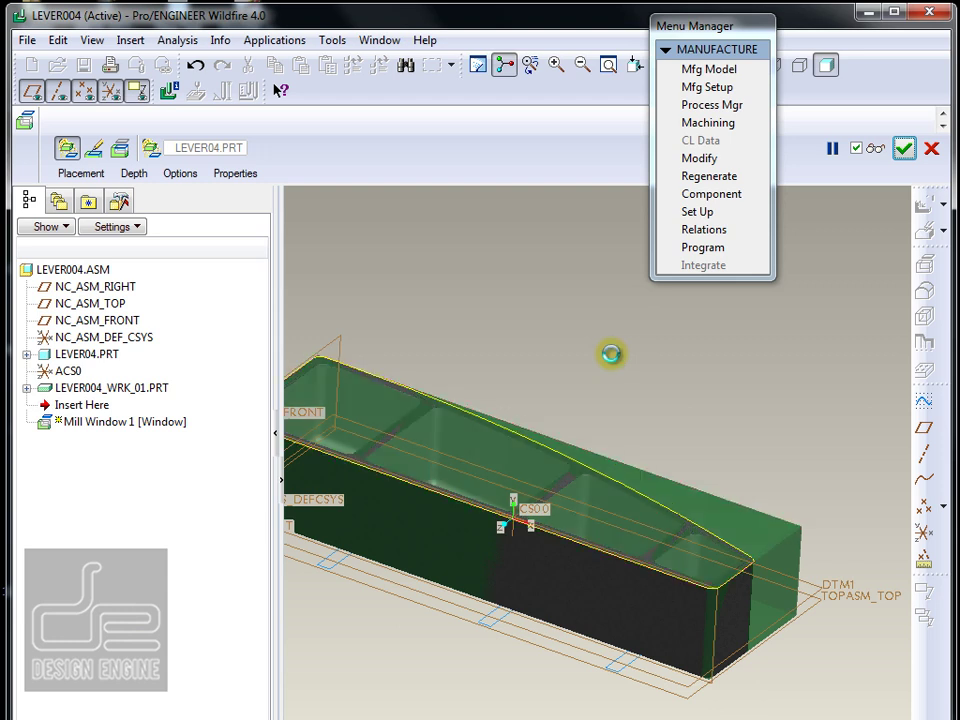
pyautogui.keyDown('ctrl'); pyautogui.moveTo(517, 342); pyautogui.dragTo(577, 313, button='middle'); pyautogui.keyUp('ctrl')
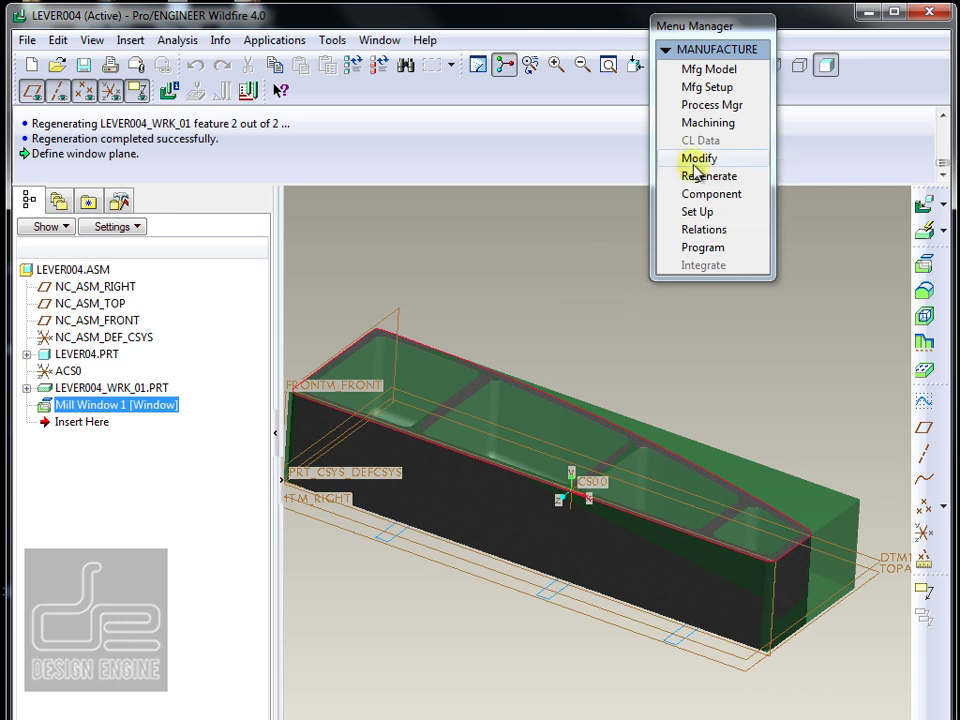
# Start setting up a machining operation and assign NC_ASM_DEF_CSYS as its machine zero.
pyautogui.moveTo(718, 22); pyautogui.dragTo(806, 37)
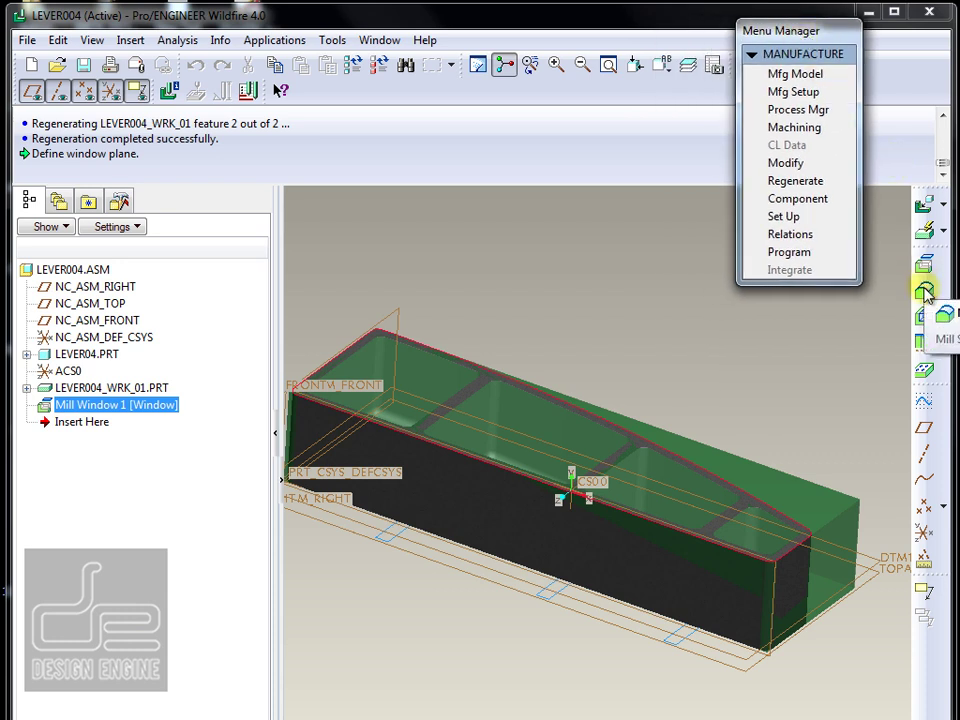
pyautogui.click(822, 91)
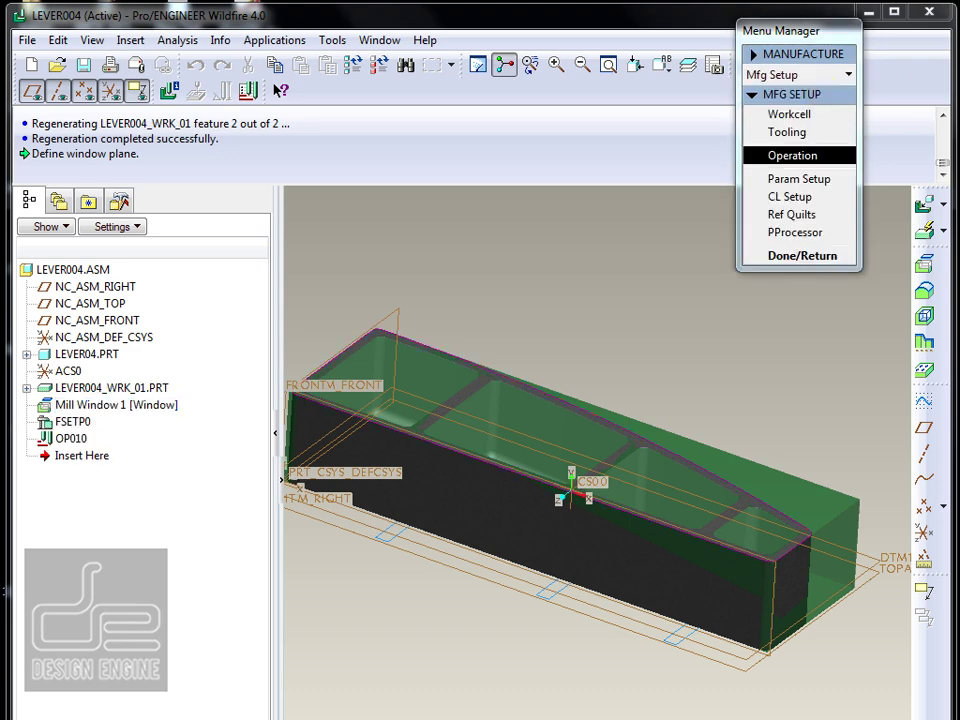
pyautogui.click(792, 155)
pyautogui.moveTo(437, 79); pyautogui.dragTo(213, 80)
pyautogui.moveTo(609, 324); pyautogui.dragTo(658, 320, button='middle')
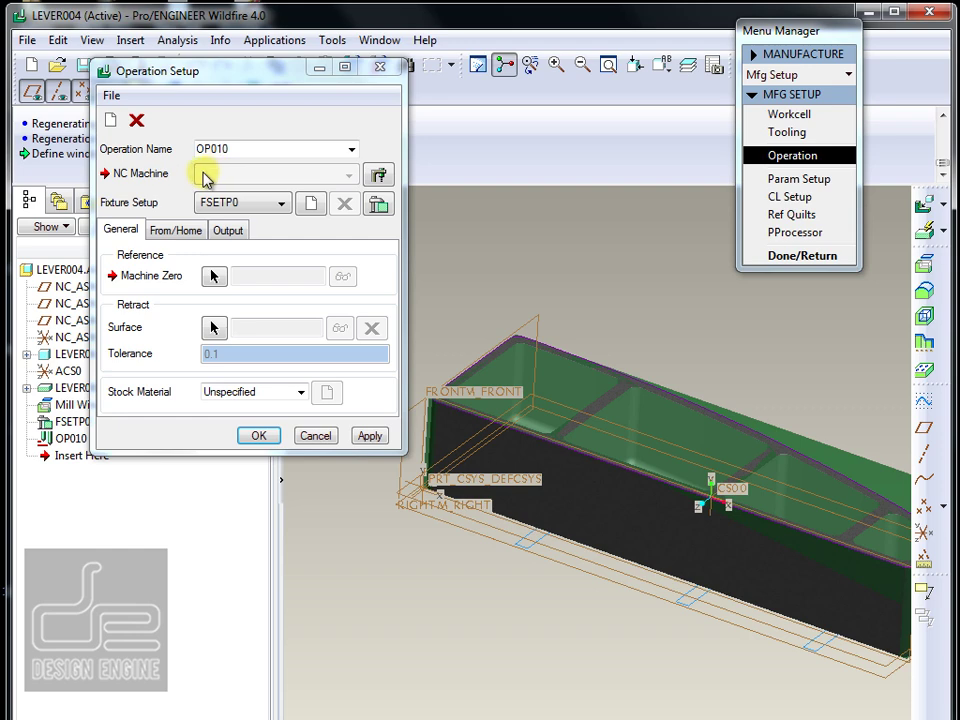
pyautogui.click(214, 276)
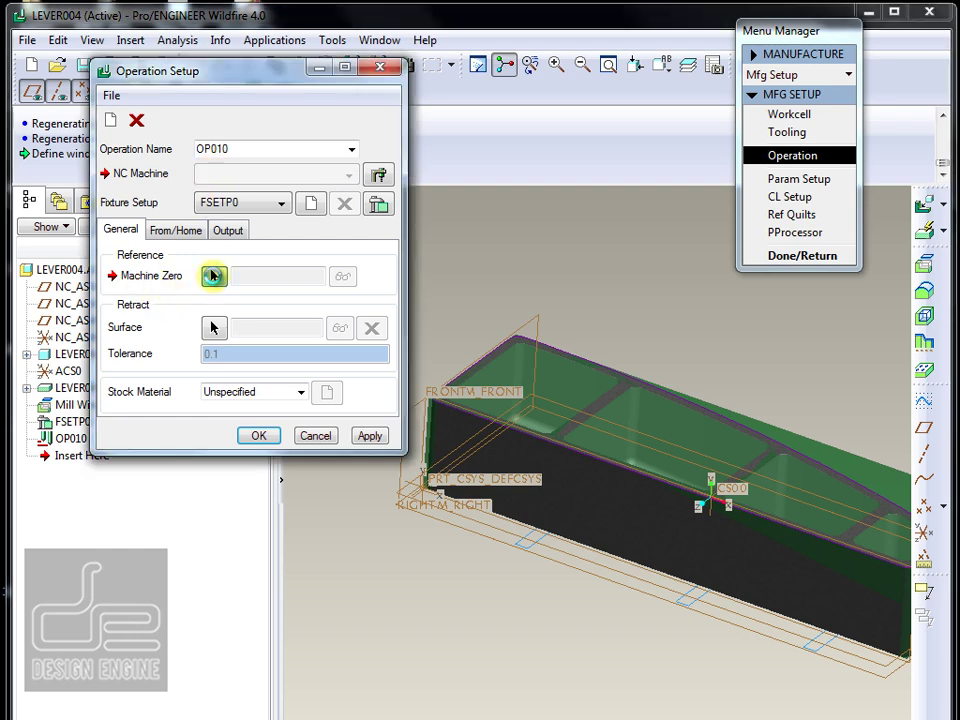
pyautogui.click(450, 488)
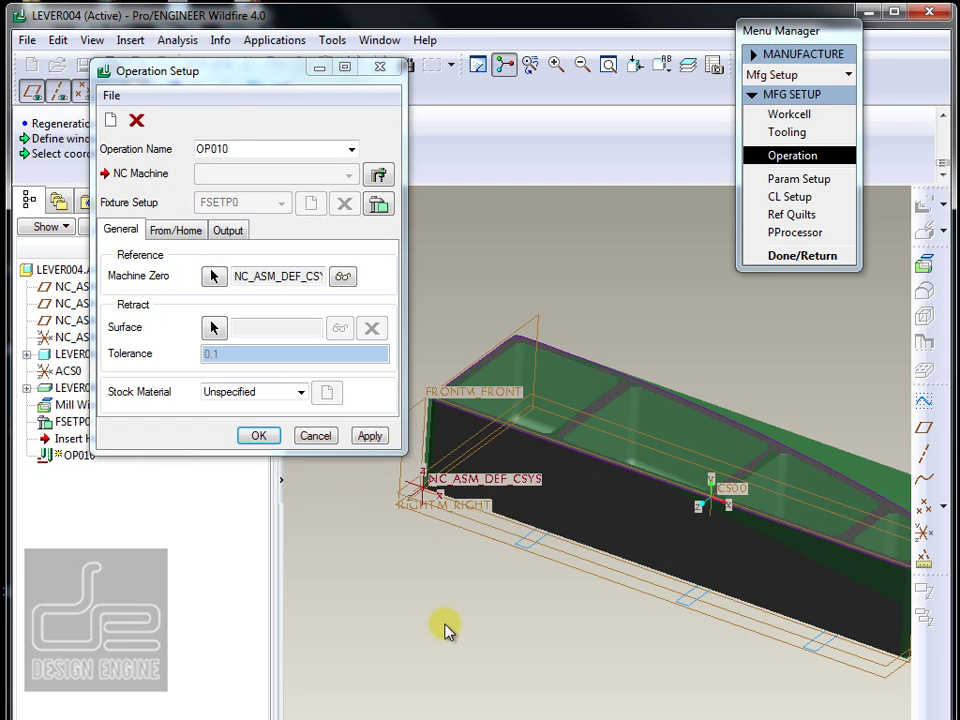
# Define a 3-axis mill as the operation's NC machine, keeping the default output options.
pyautogui.click(379, 176)
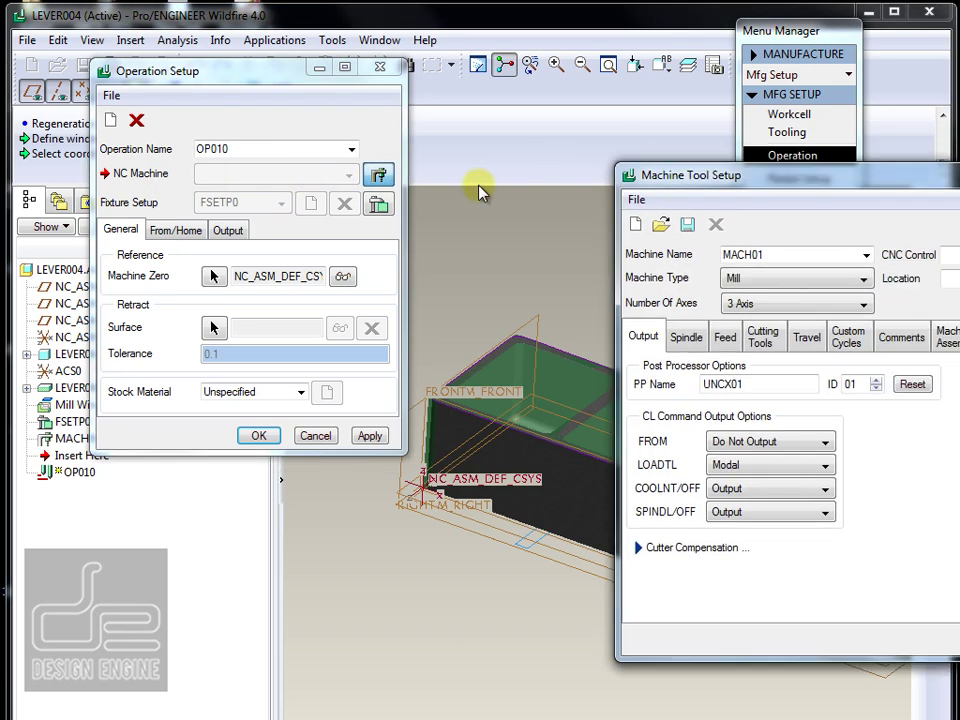
pyautogui.moveTo(672, 187); pyautogui.dragTo(372, 218)
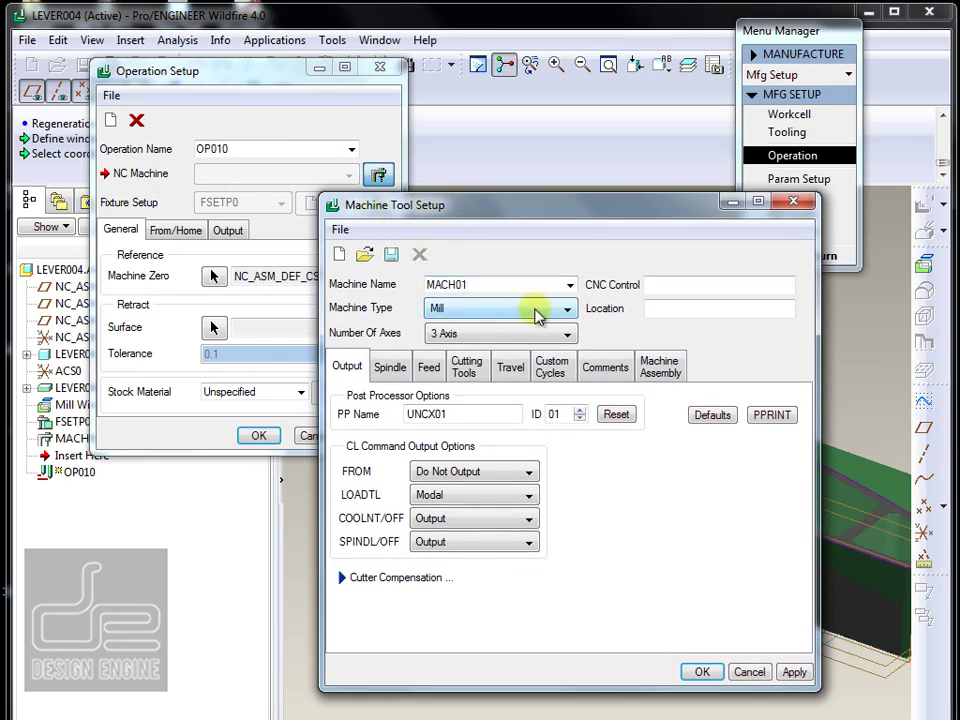
pyautogui.click(553, 310)
pyautogui.click(553, 312)
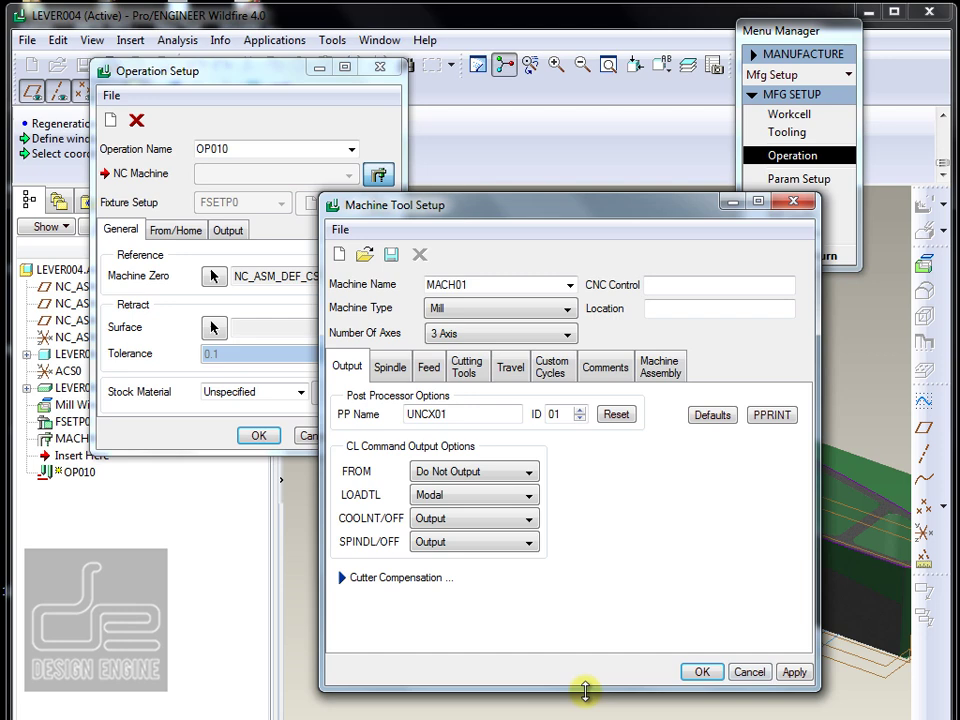
pyautogui.click(701, 671)
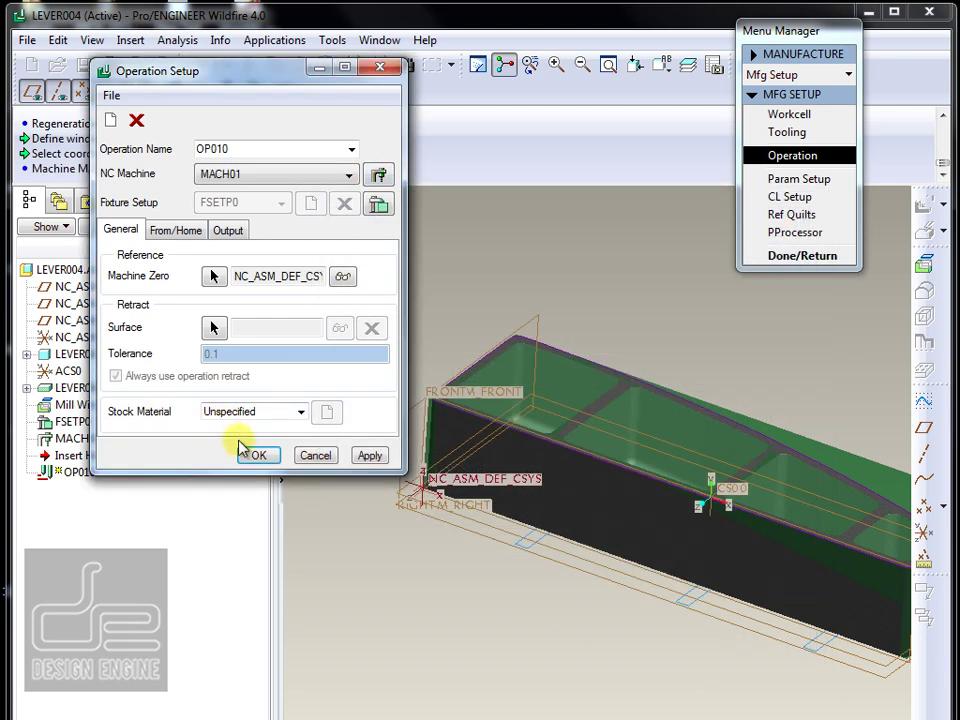
# Apply and accept the operation setup, finish the manufacturing setup, and open the machining commands.
pyautogui.click(378, 456)
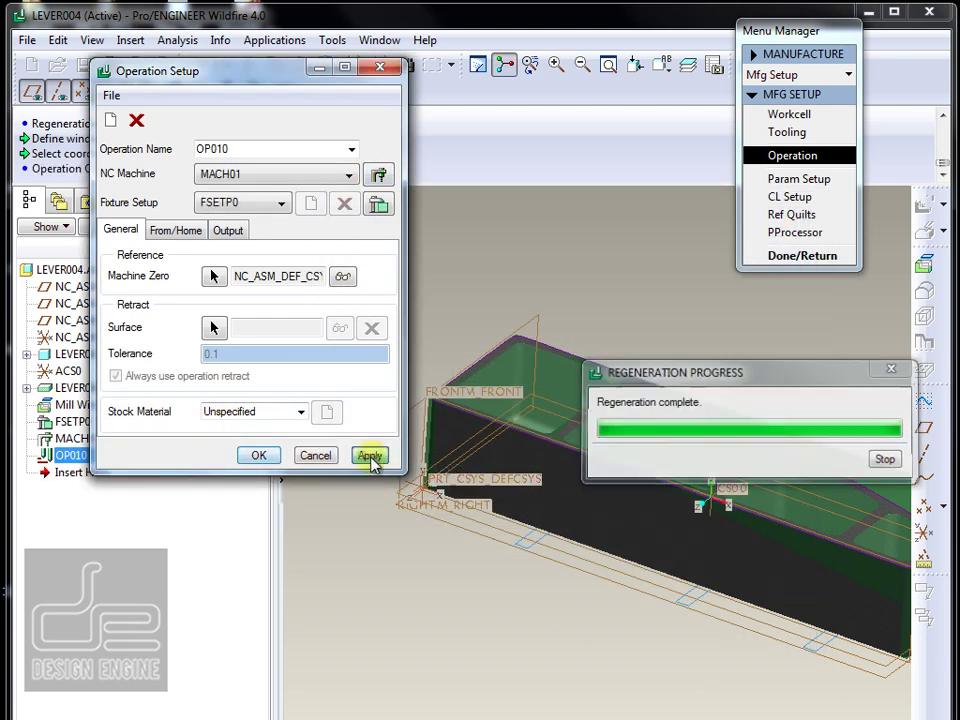
pyautogui.click(255, 455)
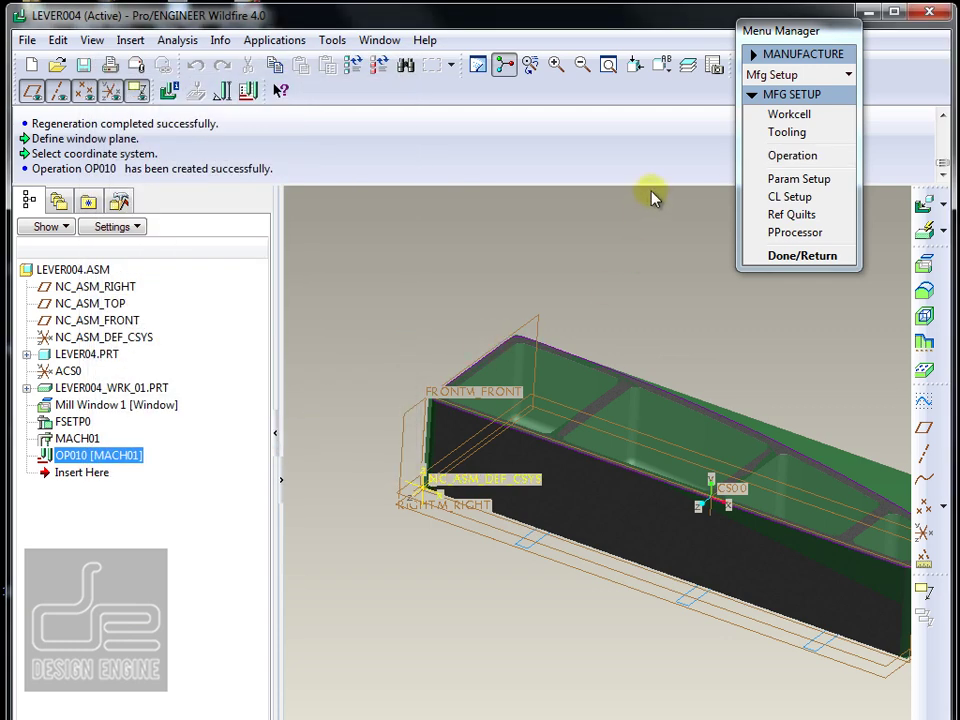
pyautogui.click(808, 257)
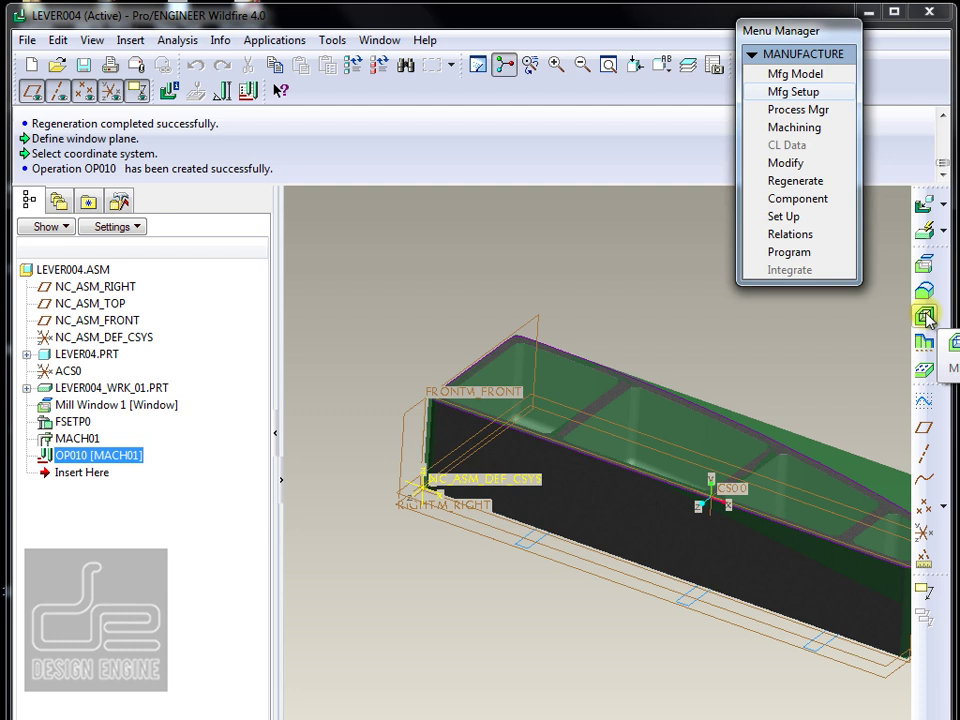
pyautogui.click(822, 129)
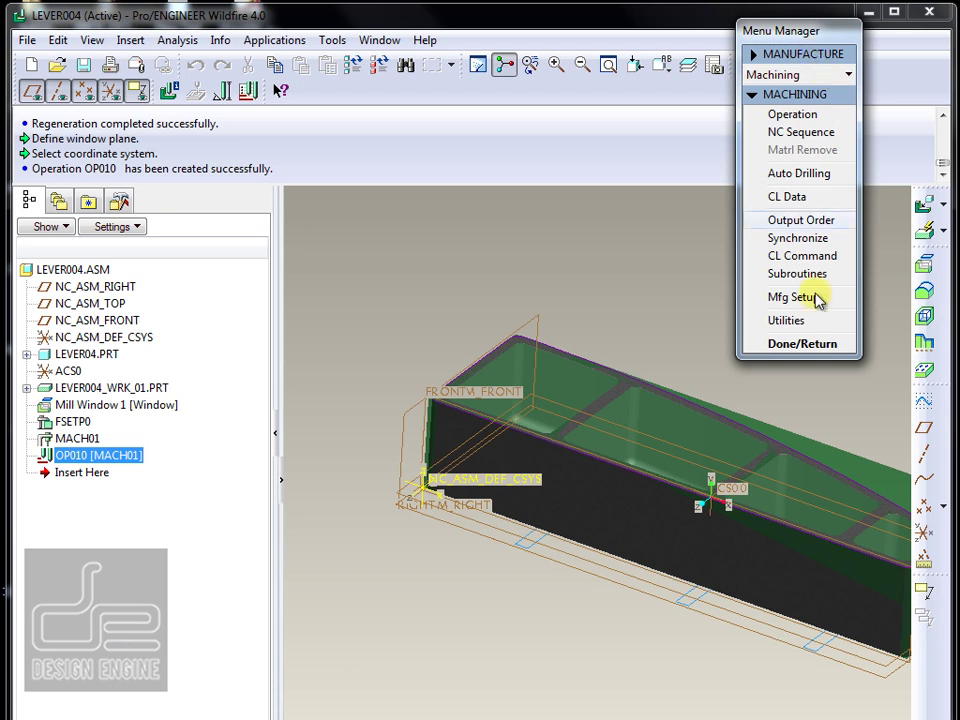
# Start a 3-axis volume milling NC sequence that uses a mill window instead of a mill volume, and confirm its setup elements.
pyautogui.click(812, 343)
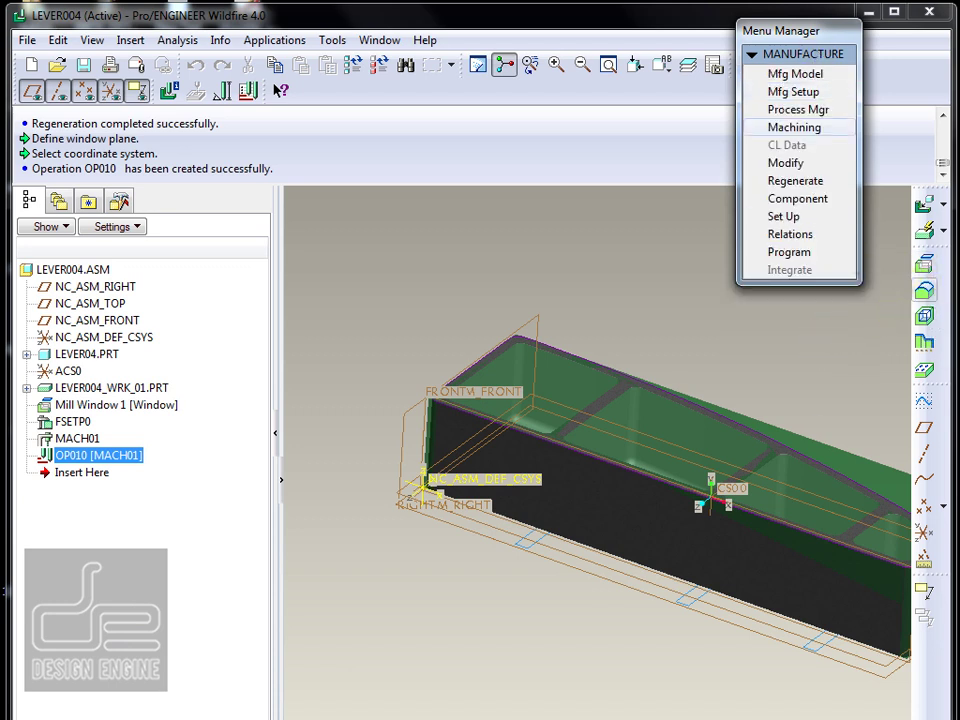
pyautogui.click(792, 127)
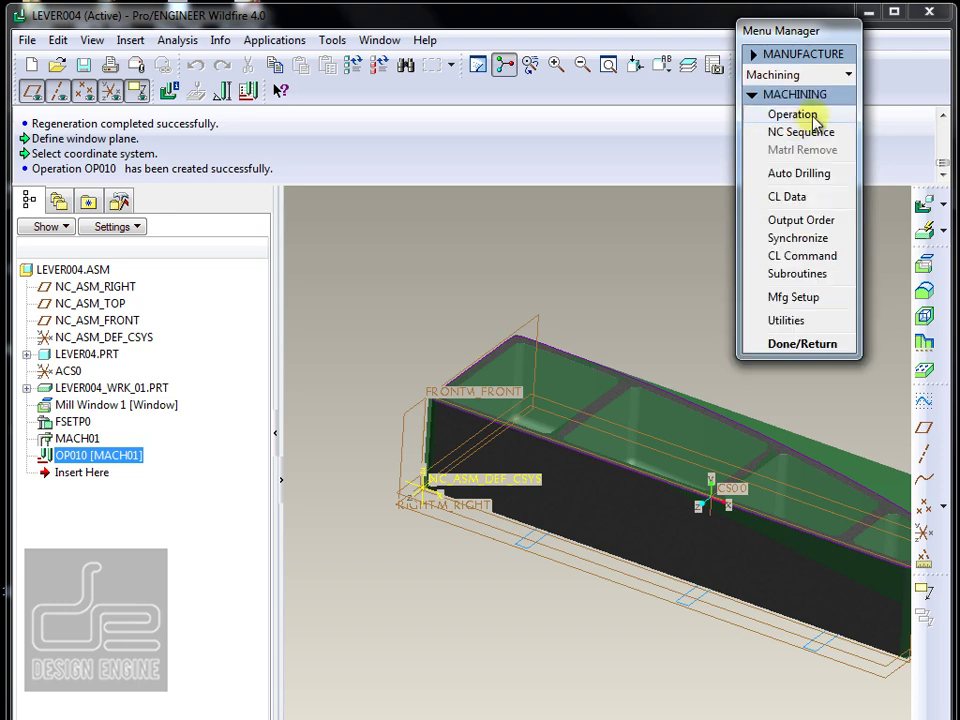
pyautogui.click(826, 133)
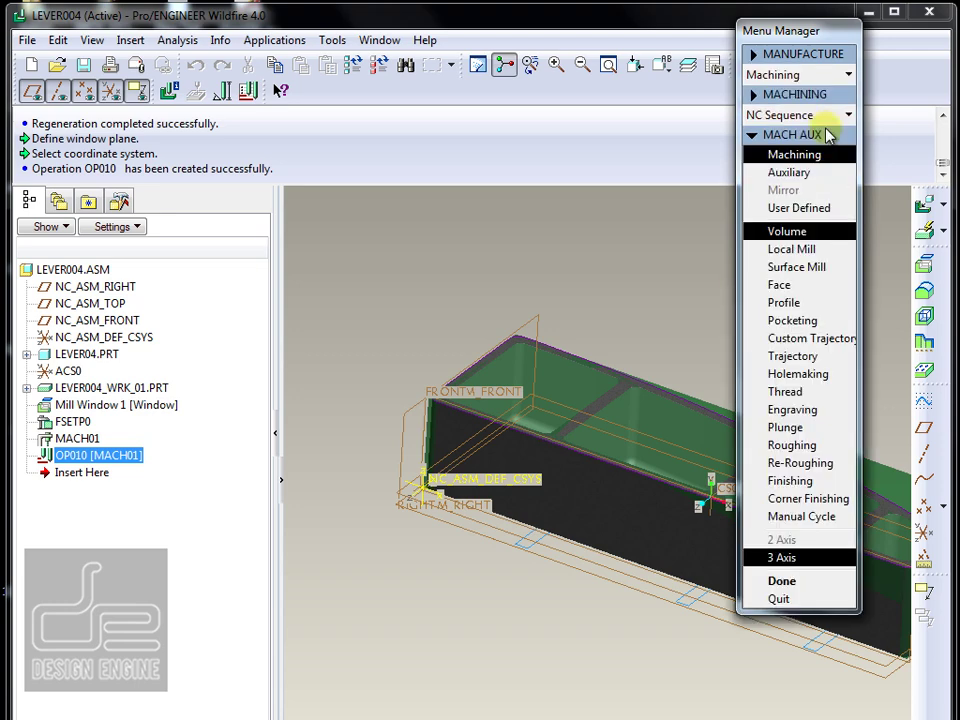
pyautogui.click(800, 582)
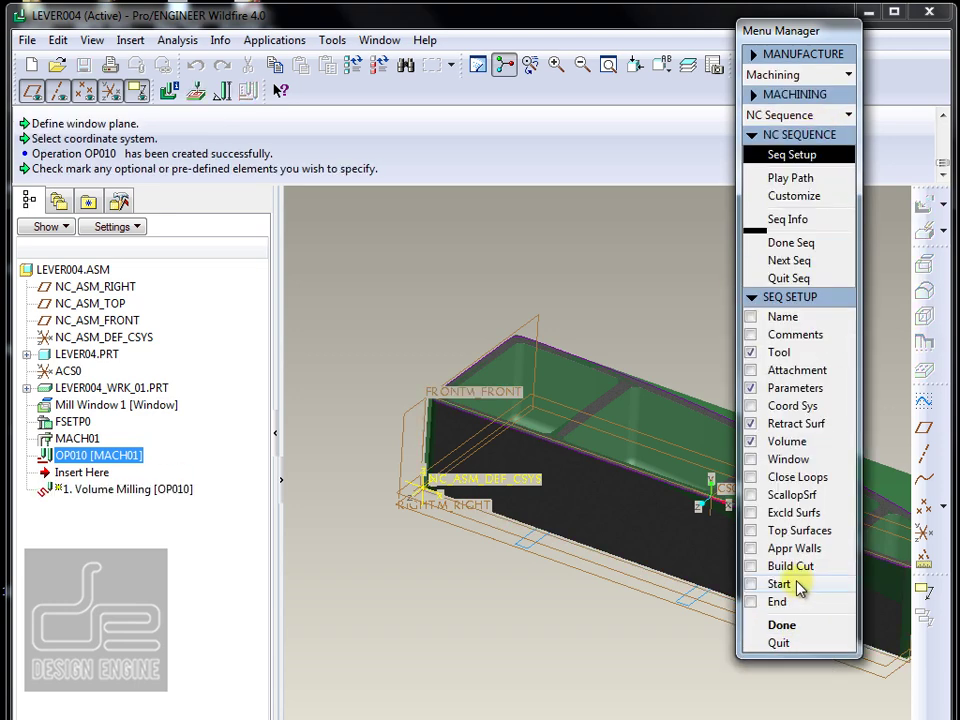
pyautogui.click(788, 441)
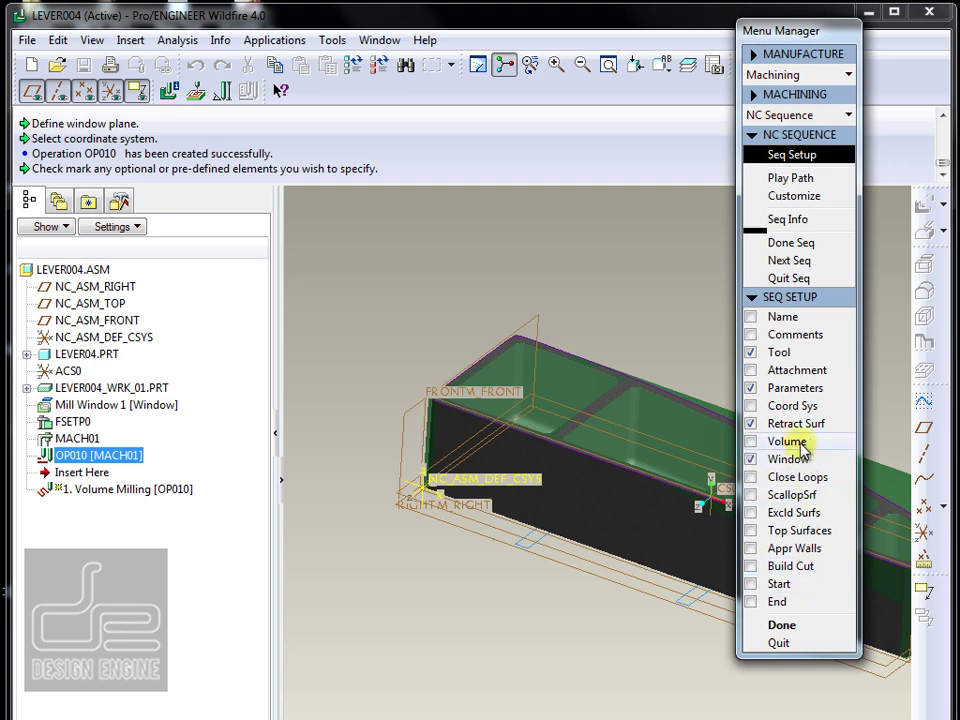
pyautogui.click(782, 625)
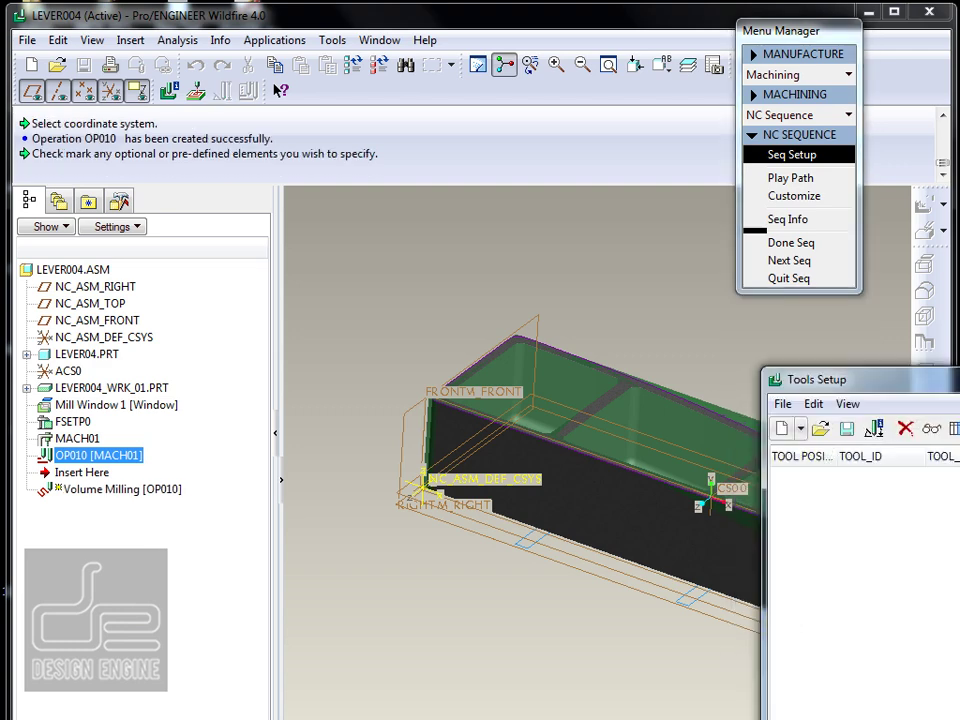
# Define end mill T0001 in inches with a 0.5 cutter diameter and length 4 as the sequence's tool.
pyautogui.moveTo(955, 385); pyautogui.dragTo(379, 142)
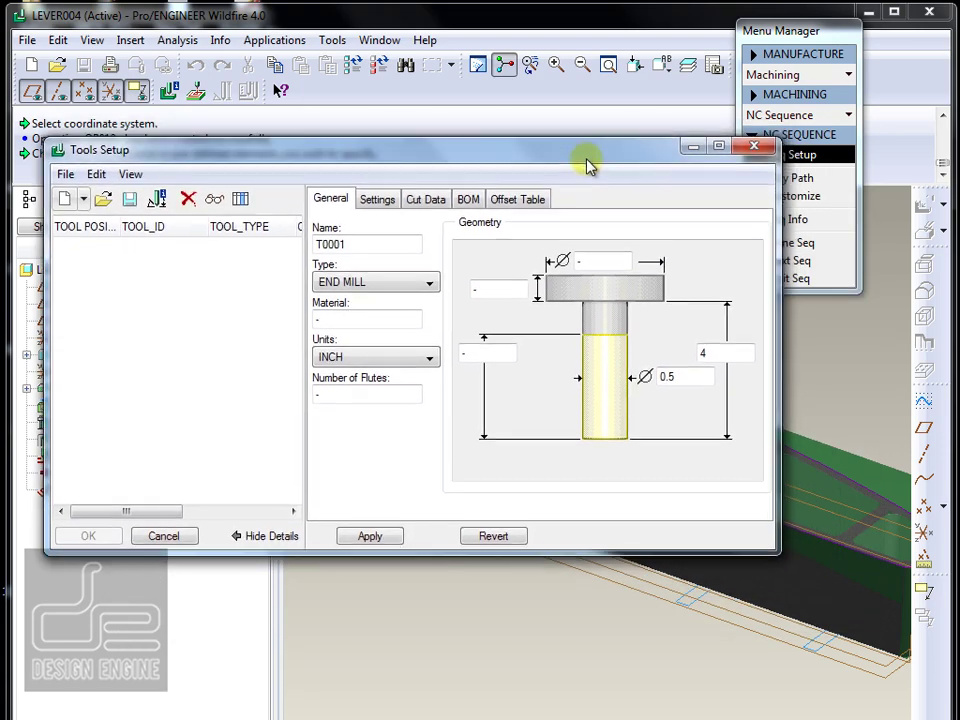
pyautogui.moveTo(588, 166); pyautogui.dragTo(598, 298)
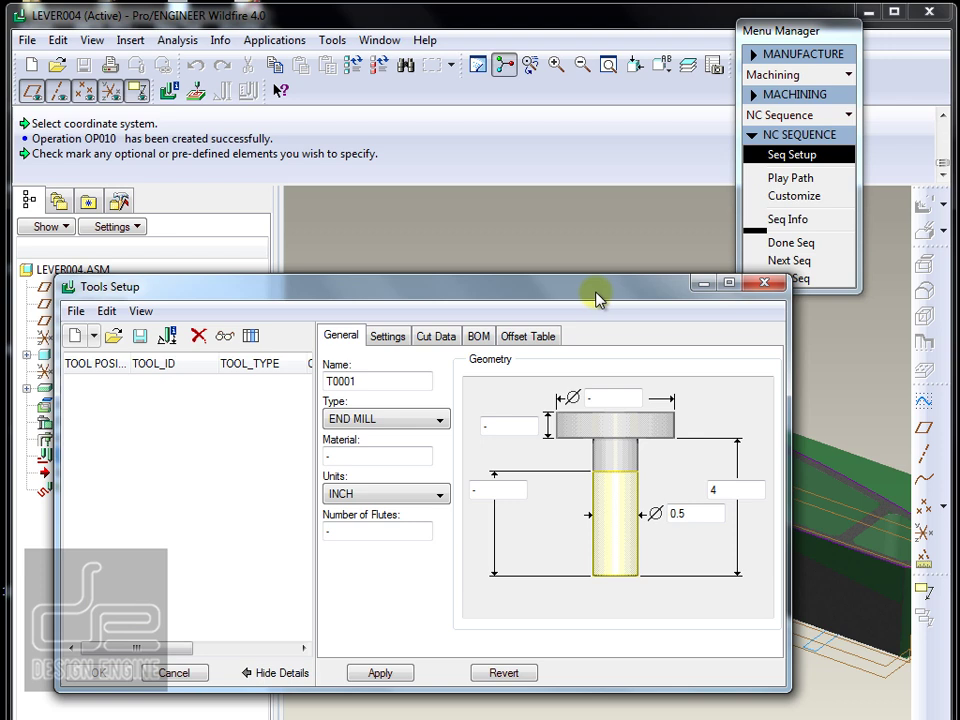
pyautogui.doubleClick(697, 515)
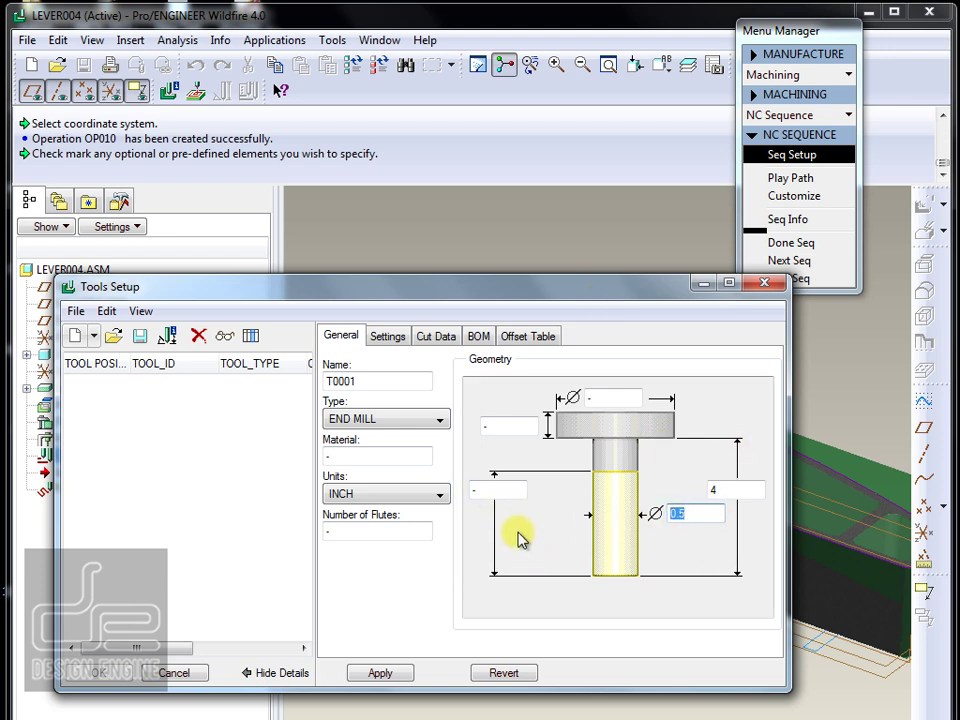
pyautogui.click(379, 674)
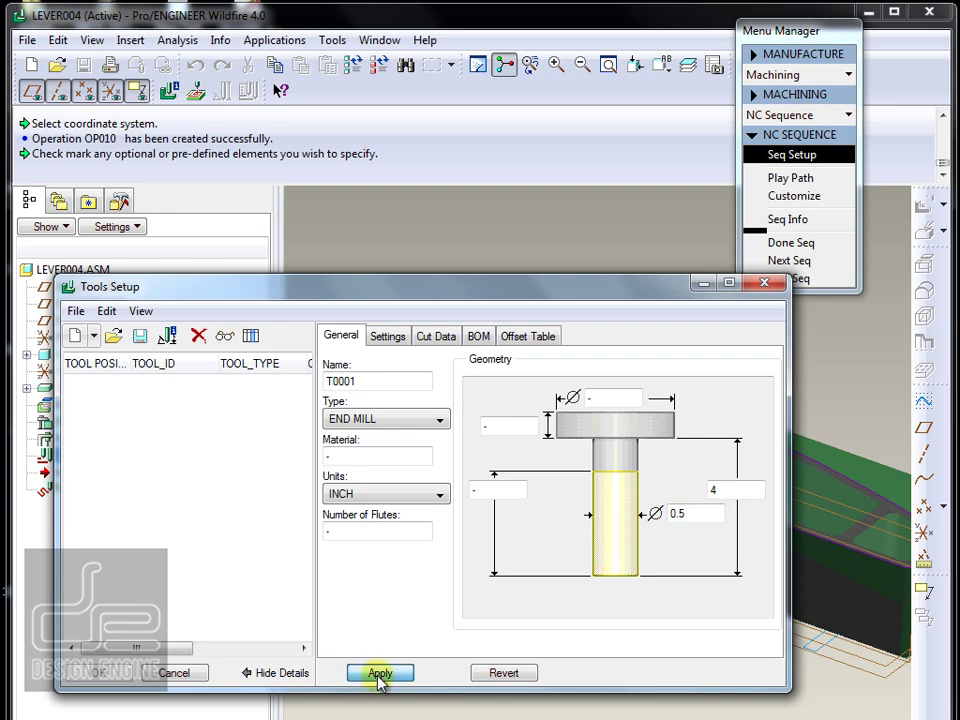
pyautogui.click(86, 672)
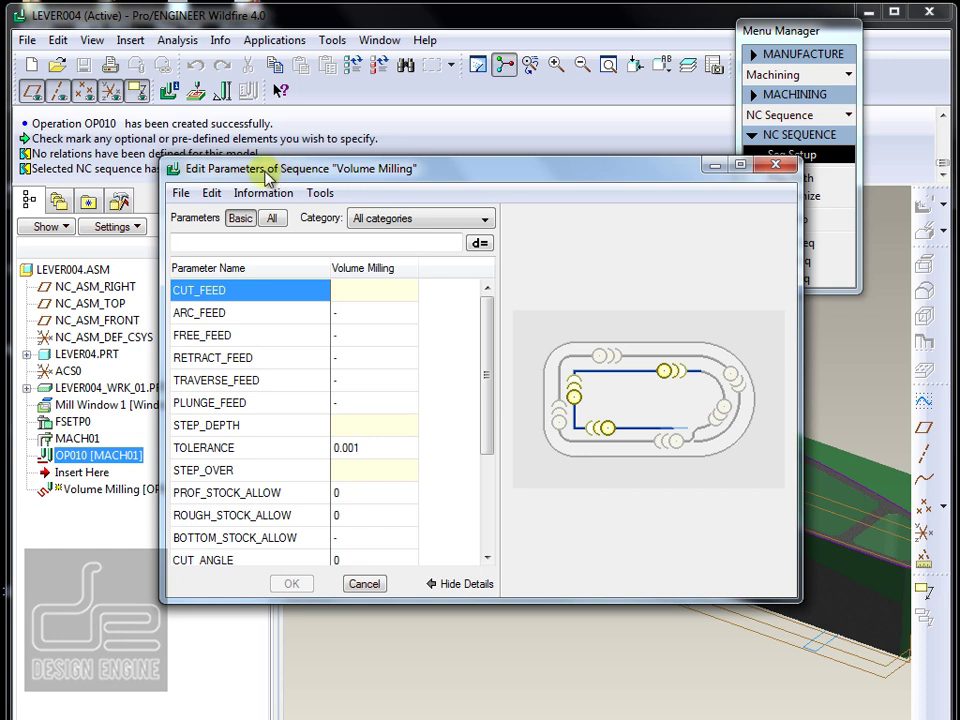
# Set the volume milling CUT_FEED to 333 and look through the remaining basic parameters.
pyautogui.click(369, 290)
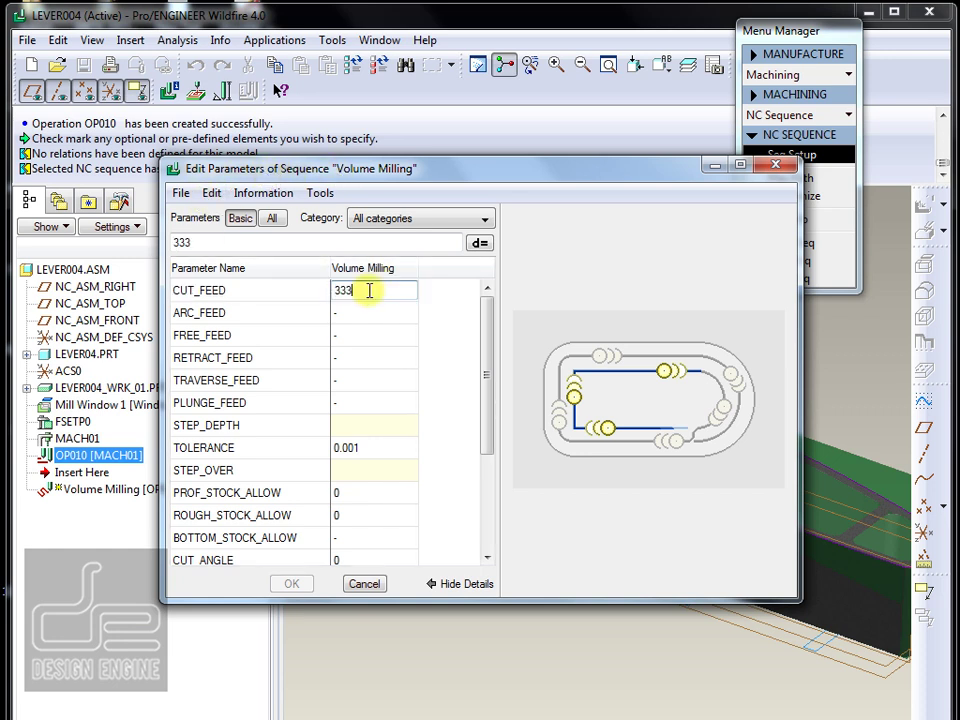
pyautogui.click(180, 194)
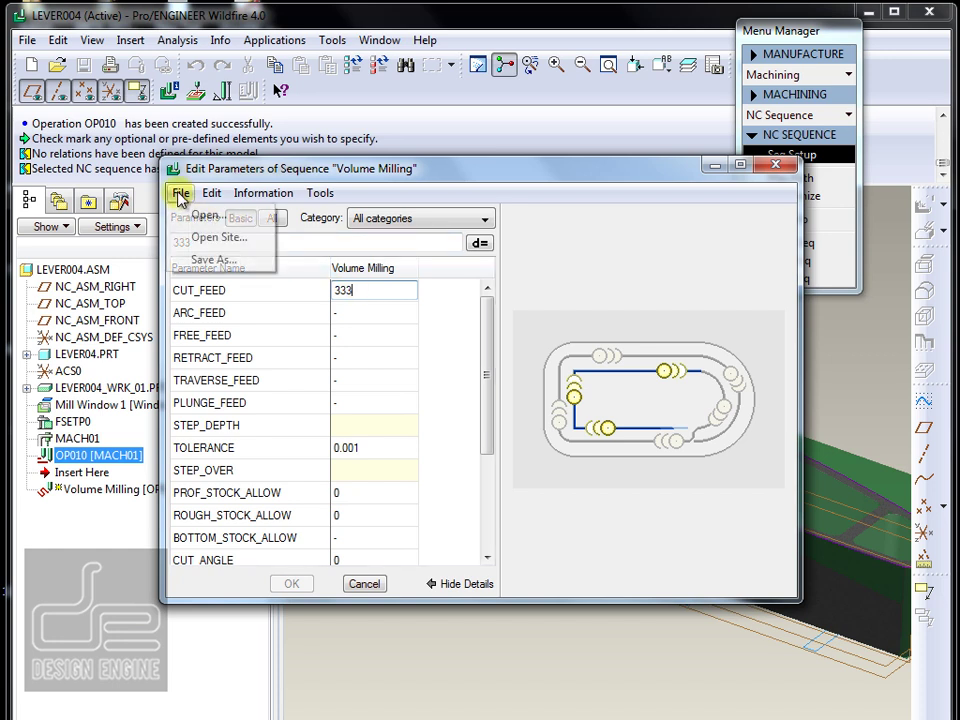
pyautogui.click(510, 354)
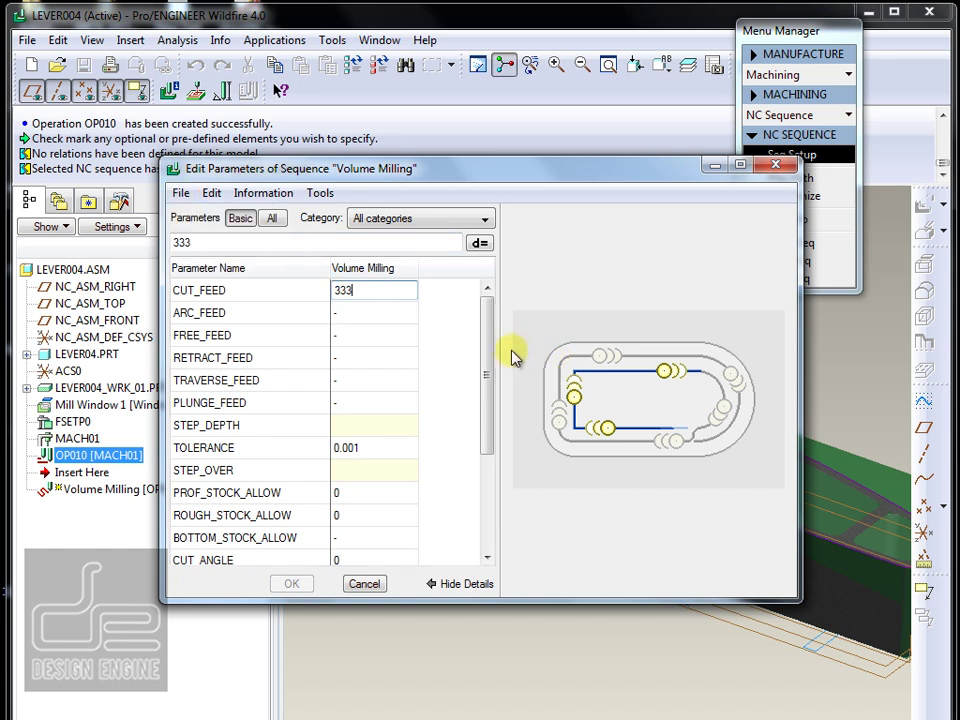
pyautogui.moveTo(487, 360); pyautogui.dragTo(493, 512)
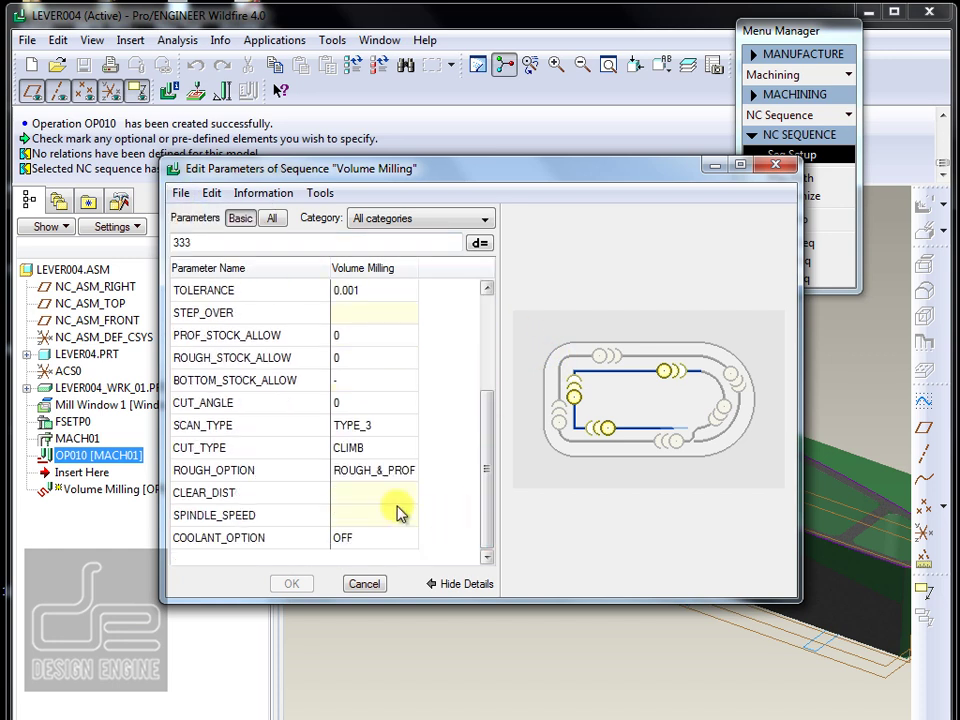
pyautogui.moveTo(491, 467); pyautogui.dragTo(497, 328)
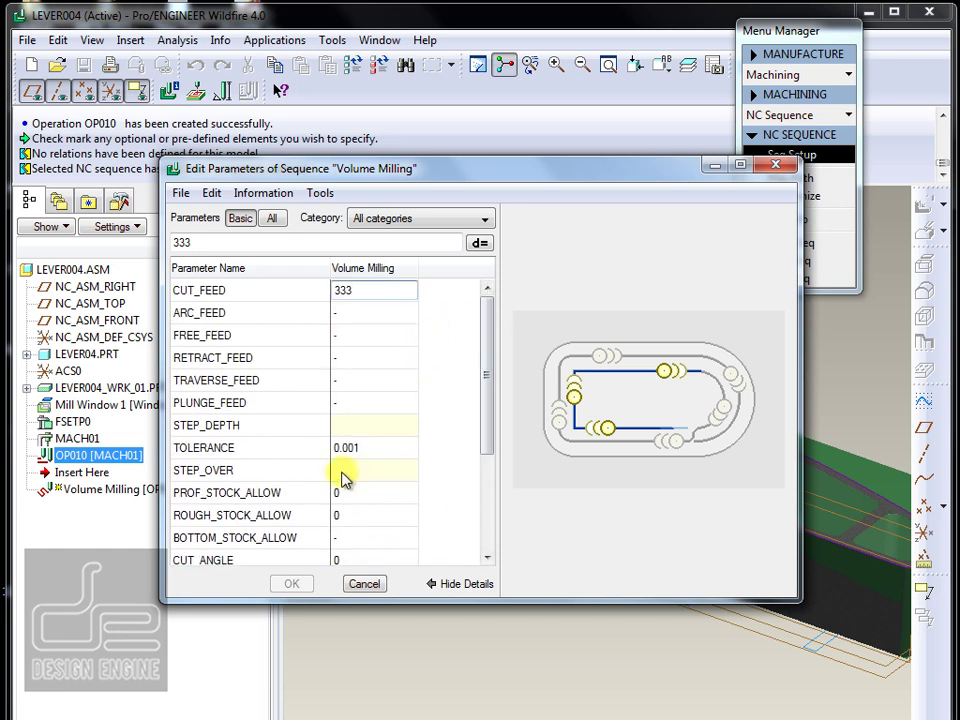
pyautogui.moveTo(492, 430); pyautogui.dragTo(399, 519)
pyautogui.moveTo(490, 500); pyautogui.dragTo(487, 380)
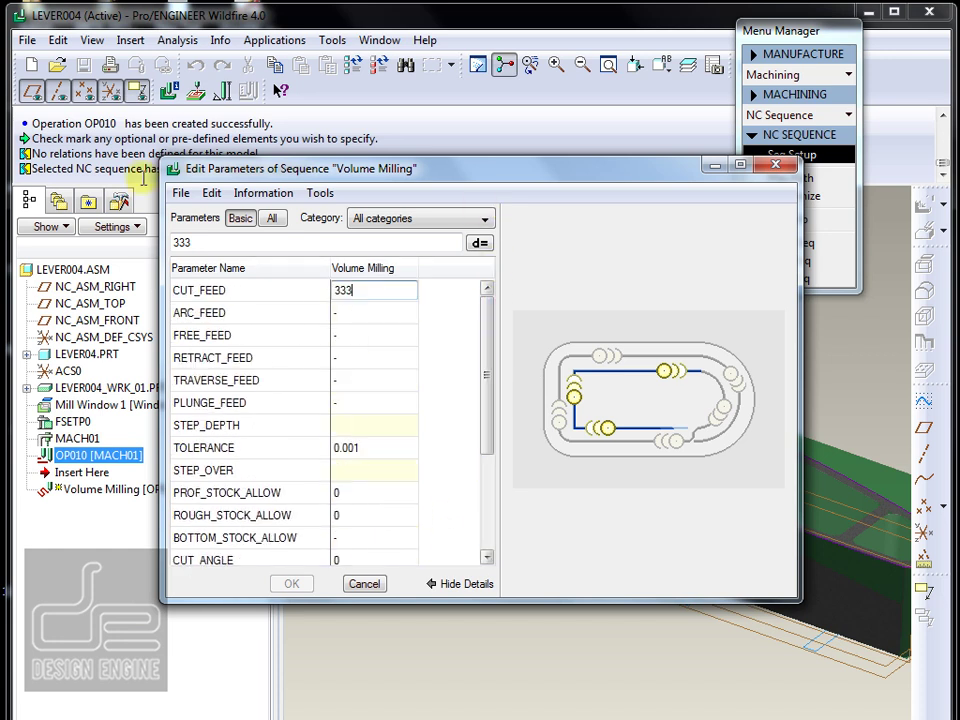
# Load the milling parameters from the file vol.mil into the volume milling sequence, check them and accept them.
pyautogui.click(180, 193)
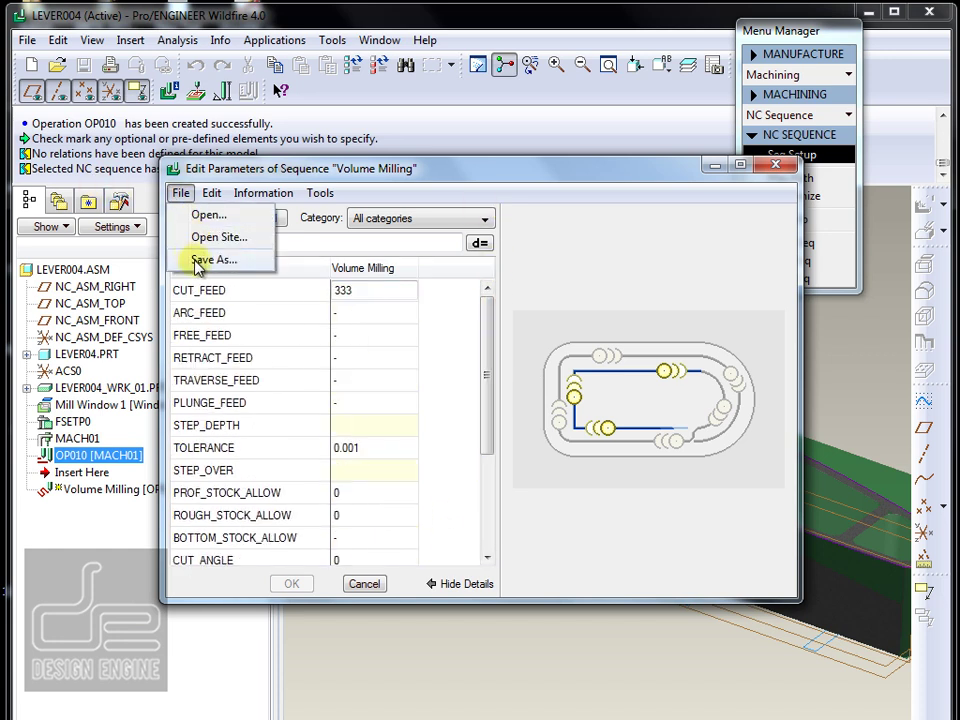
pyautogui.click(584, 230)
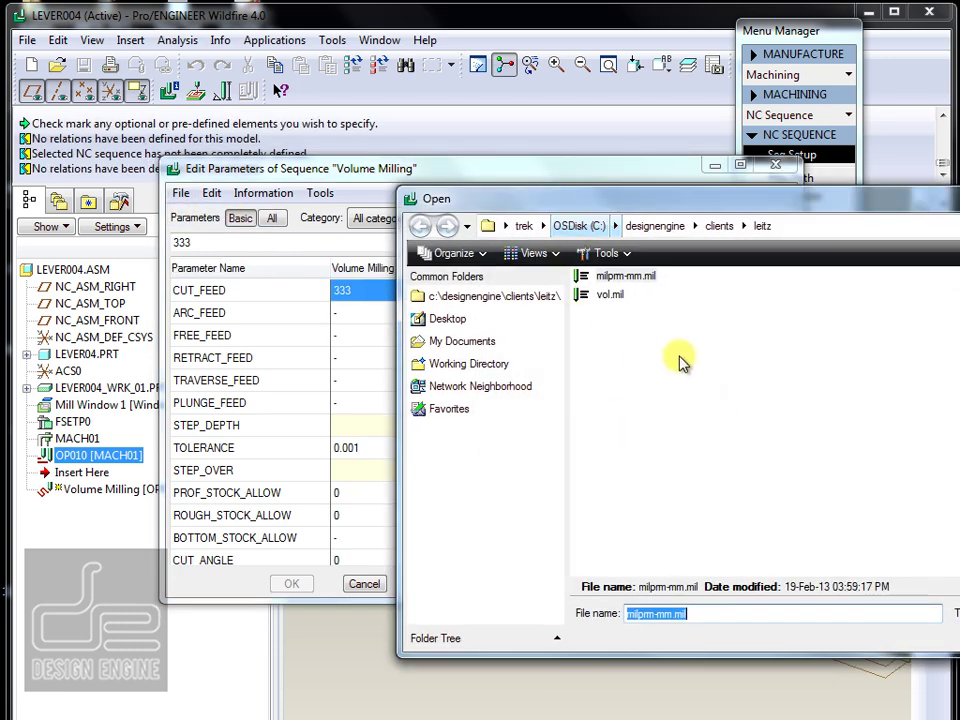
pyautogui.click(611, 294)
pyautogui.press('Return')
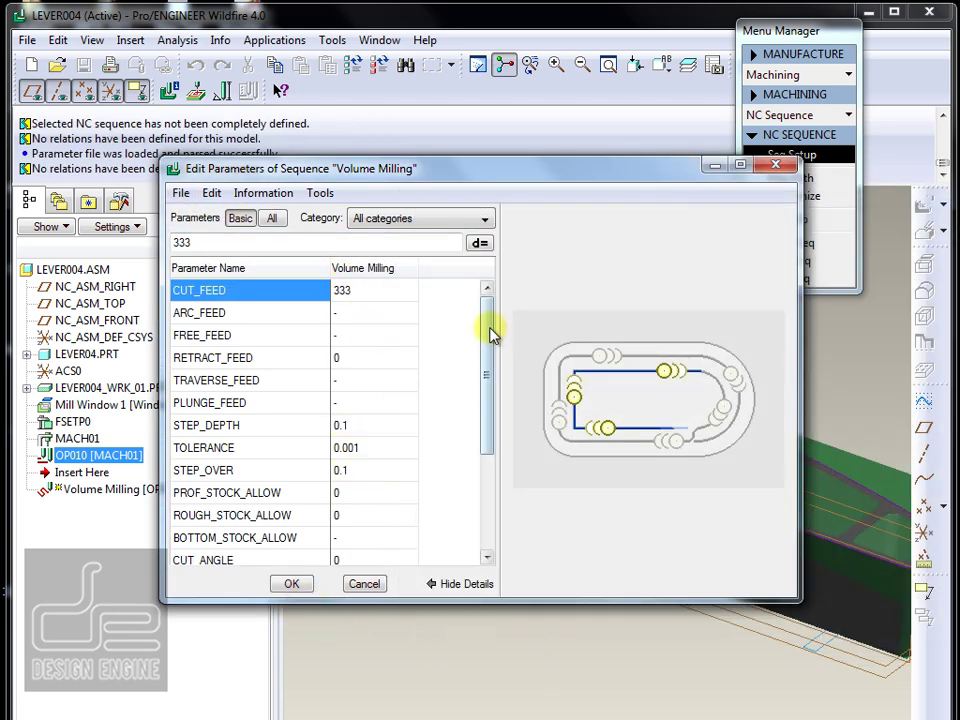
pyautogui.moveTo(487, 334); pyautogui.dragTo(490, 475)
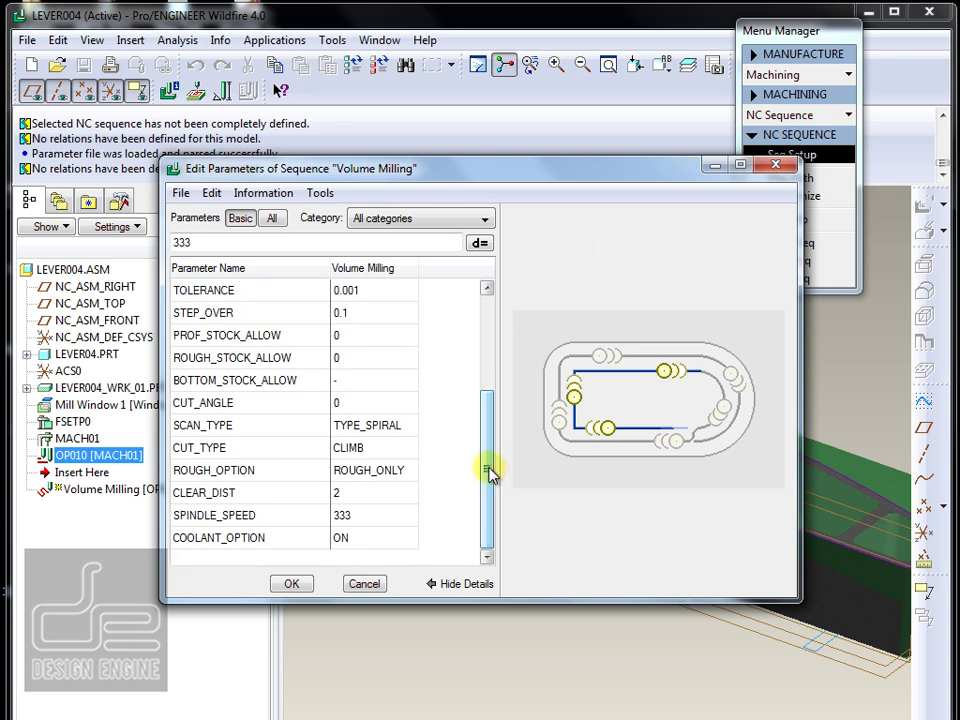
pyautogui.click(296, 584)
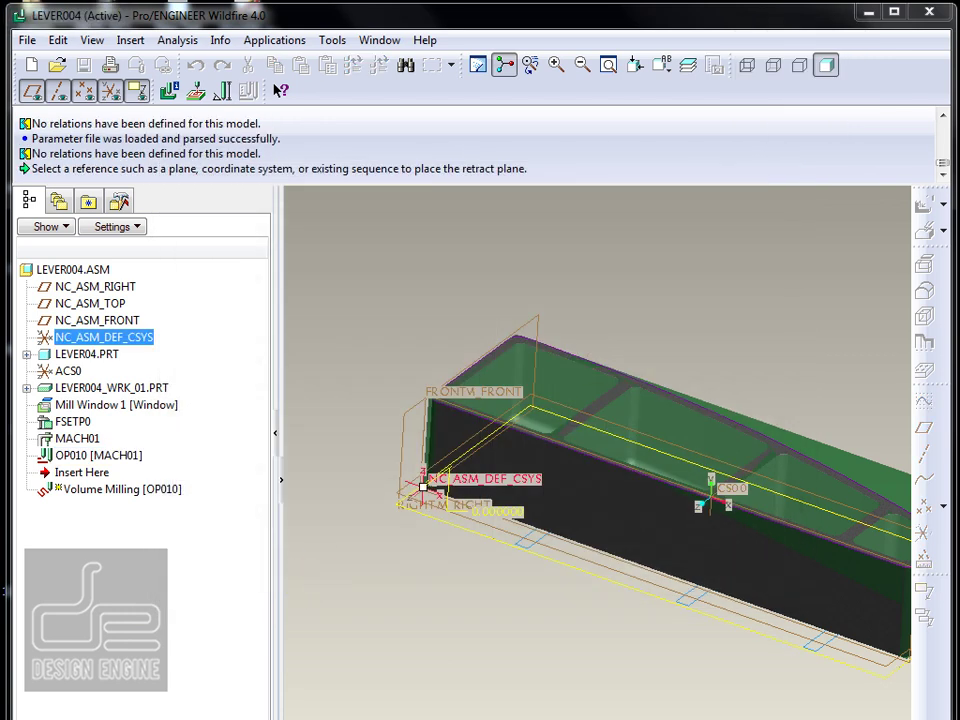
# Place the retract plane at a value of 2 along Z from NC_ASM_DEF_CSYS and accept the retract setup.
pyautogui.moveTo(733, 15); pyautogui.dragTo(724, 79)
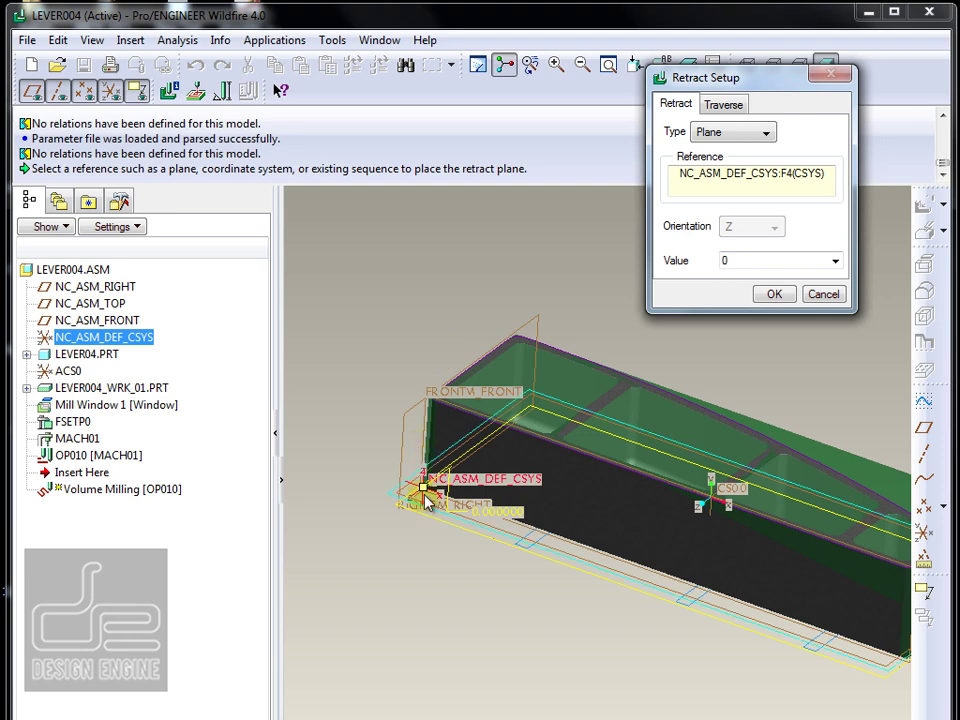
pyautogui.hotkey('ctrl', 'd')
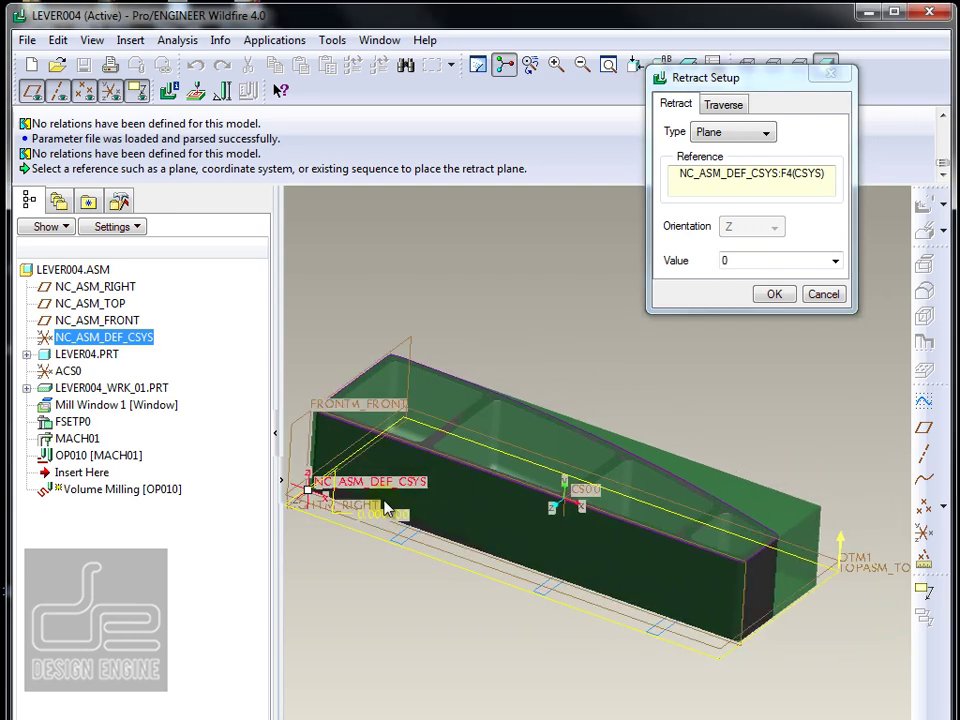
pyautogui.moveTo(310, 497); pyautogui.dragTo(325, 345)
pyautogui.keyDown('shift'); pyautogui.moveTo(546, 289); pyautogui.dragTo(572, 336, button='middle'); pyautogui.keyUp('shift')
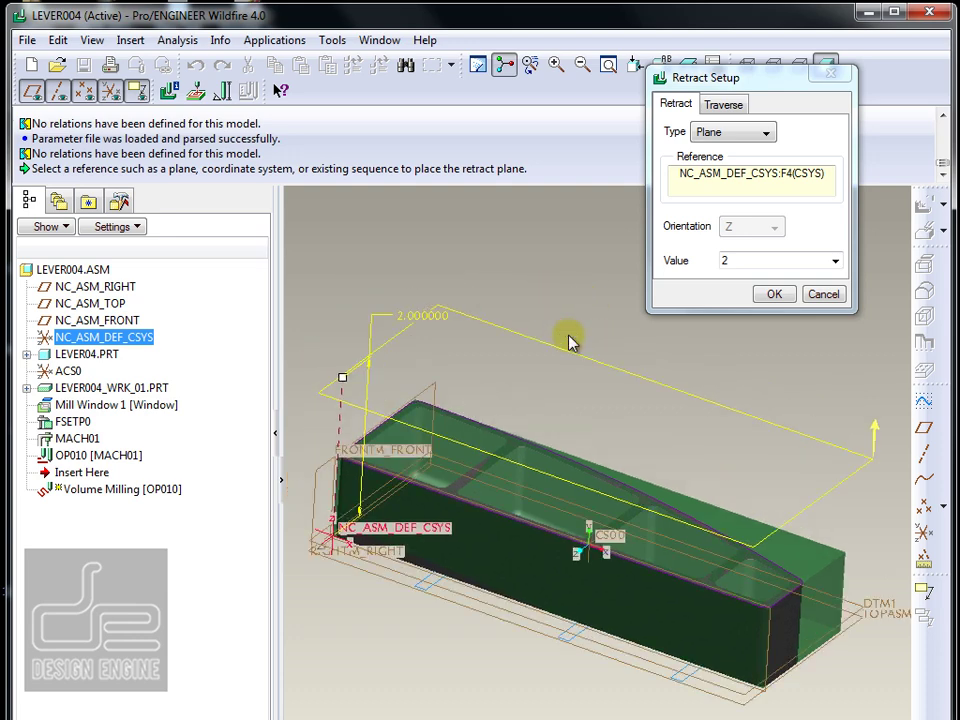
pyautogui.click(776, 294)
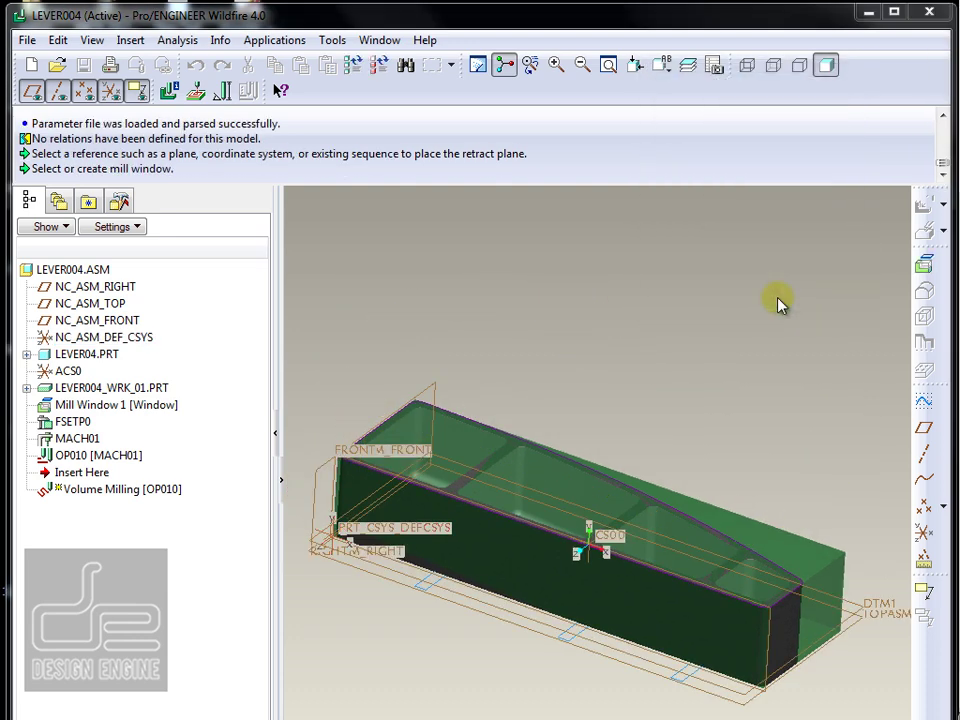
# Use the existing mill window on the lever for the volume milling sequence and complete the sequence.
pyautogui.click(690, 519)
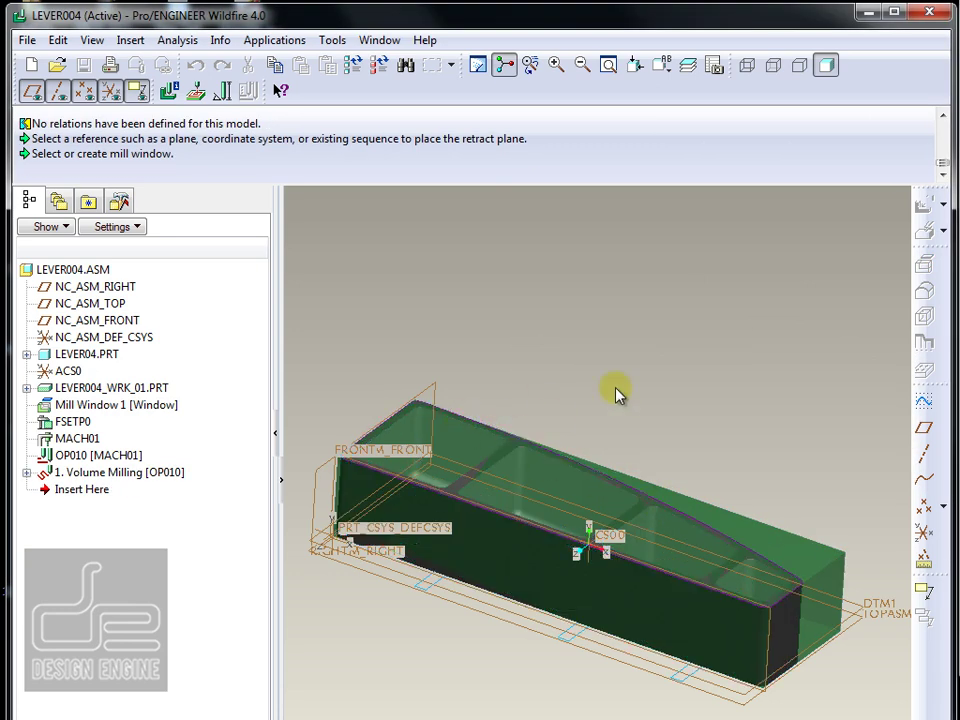
pyautogui.keyDown('shift'); pyautogui.moveTo(677, 388); pyautogui.dragTo(683, 373, button='middle'); pyautogui.keyUp('shift')
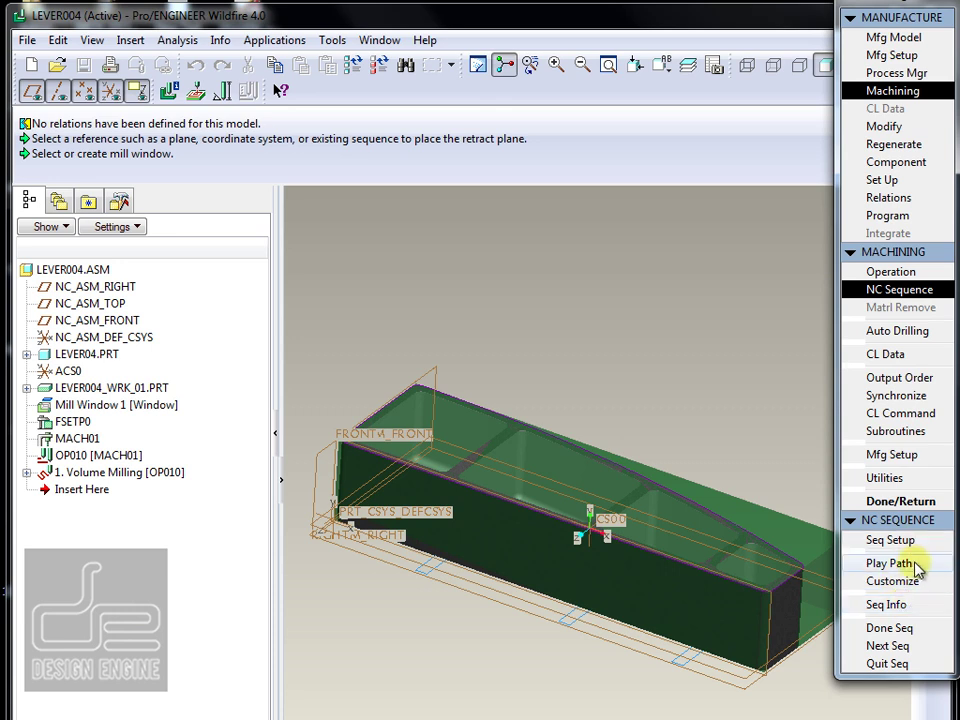
pyautogui.click(912, 630)
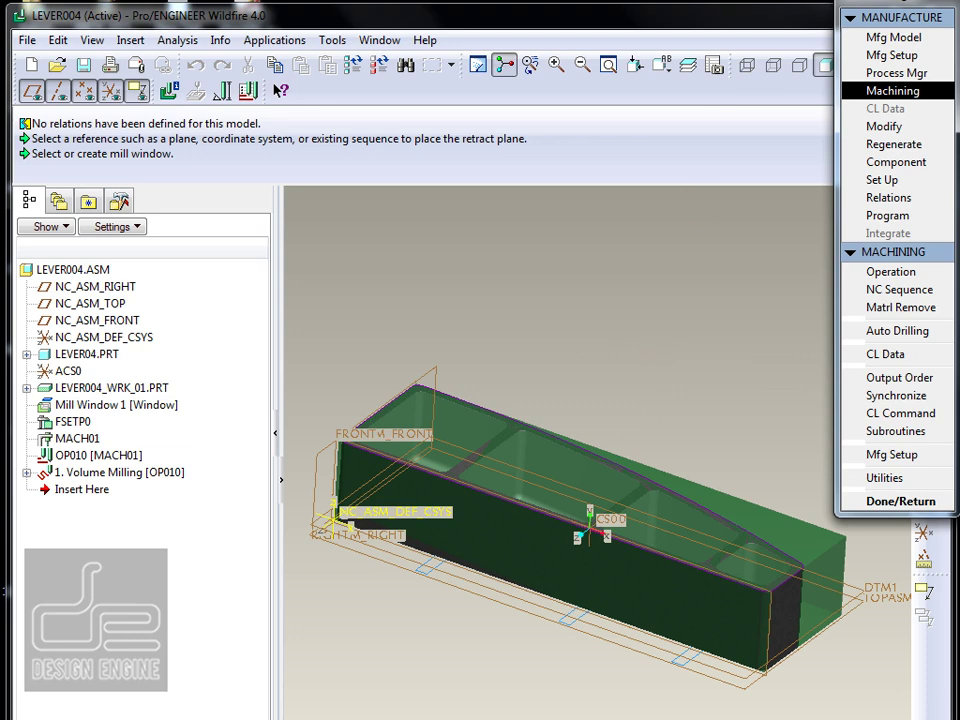
# Play the volume milling sequence's tool path through to its end, close the player and leave the machining commands.
pyautogui.moveTo(871, 5); pyautogui.dragTo(829, 30)
pyautogui.click(27, 472)
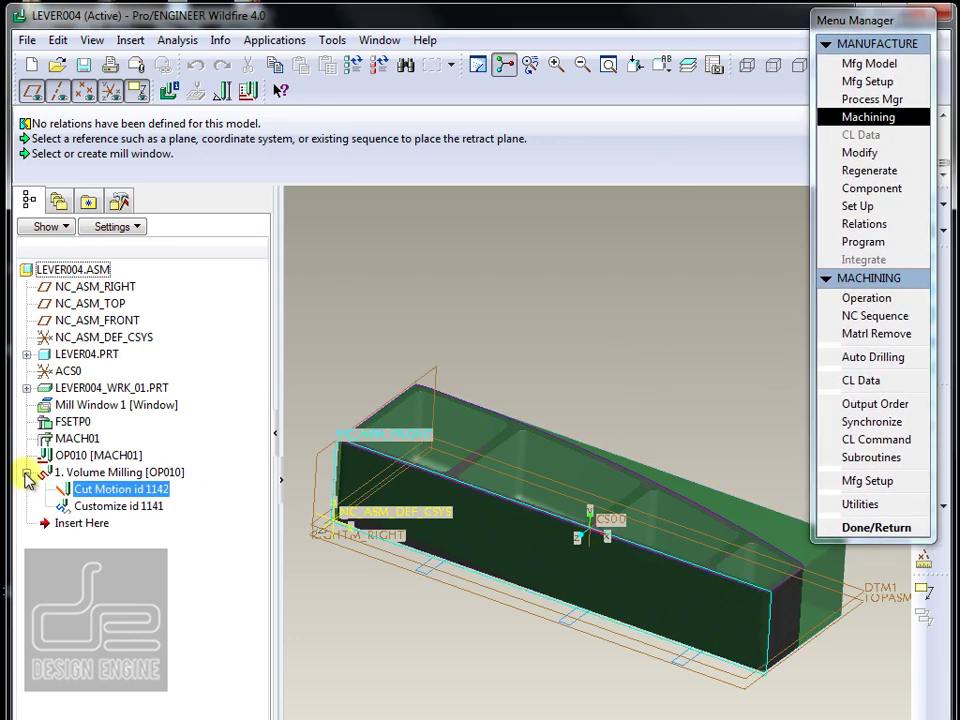
pyautogui.click(98, 472)
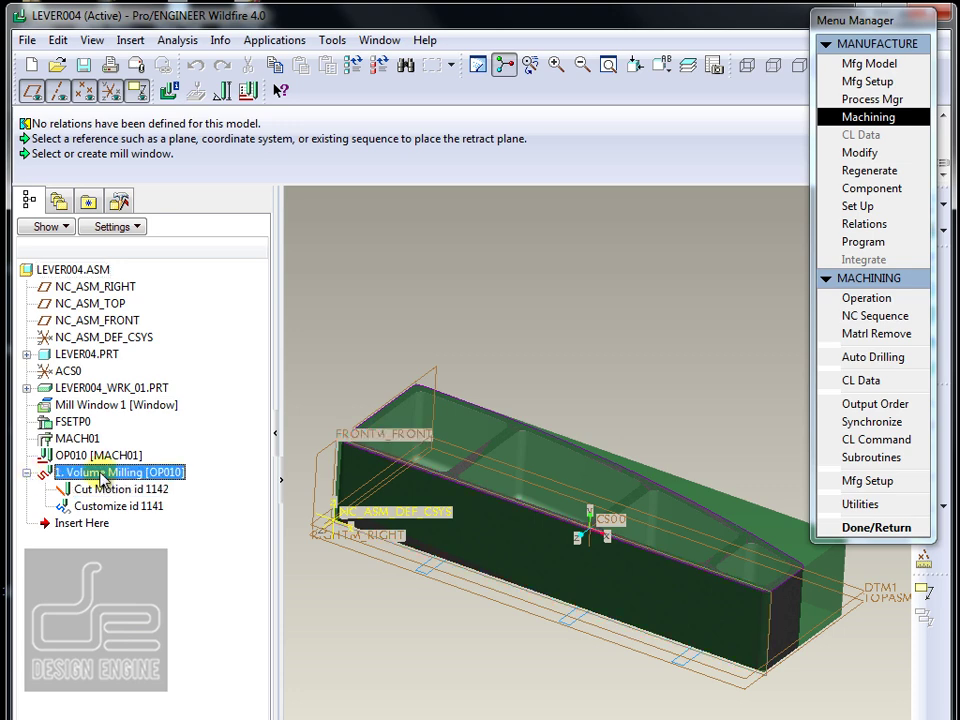
pyautogui.rightClick(106, 479)
pyautogui.click(185, 642)
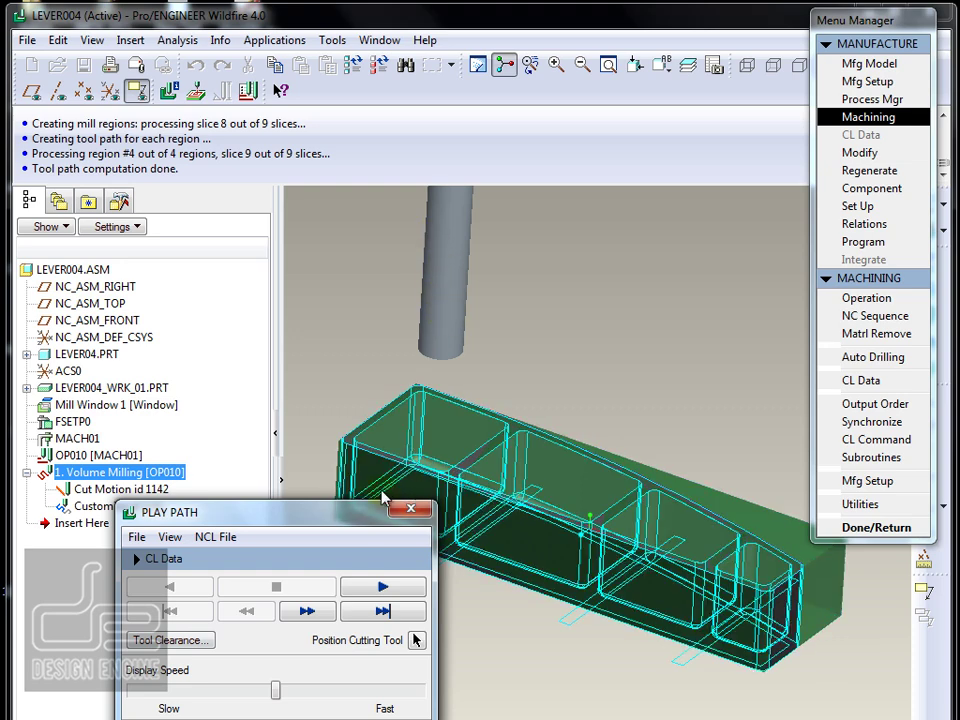
pyautogui.moveTo(360, 523); pyautogui.dragTo(288, 487)
pyautogui.click(310, 553)
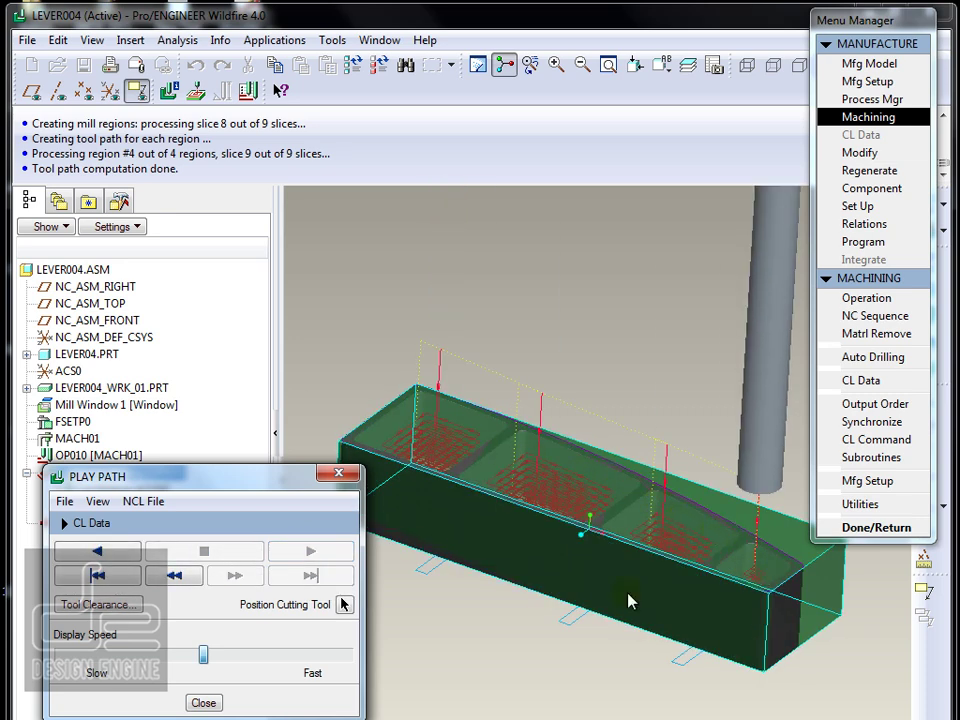
pyautogui.click(203, 703)
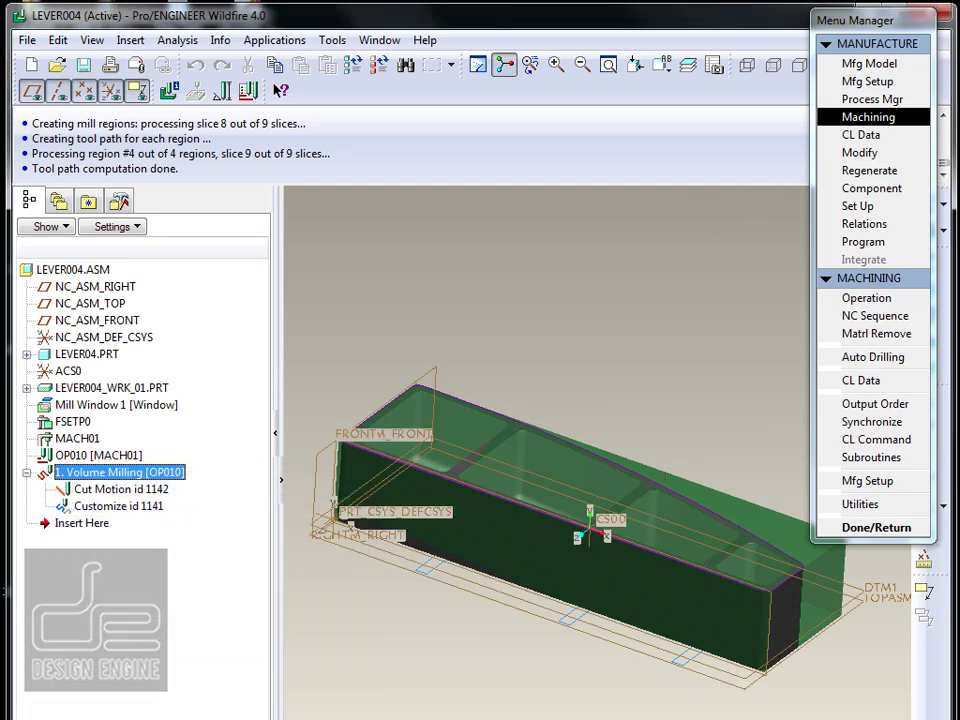
pyautogui.click(898, 527)
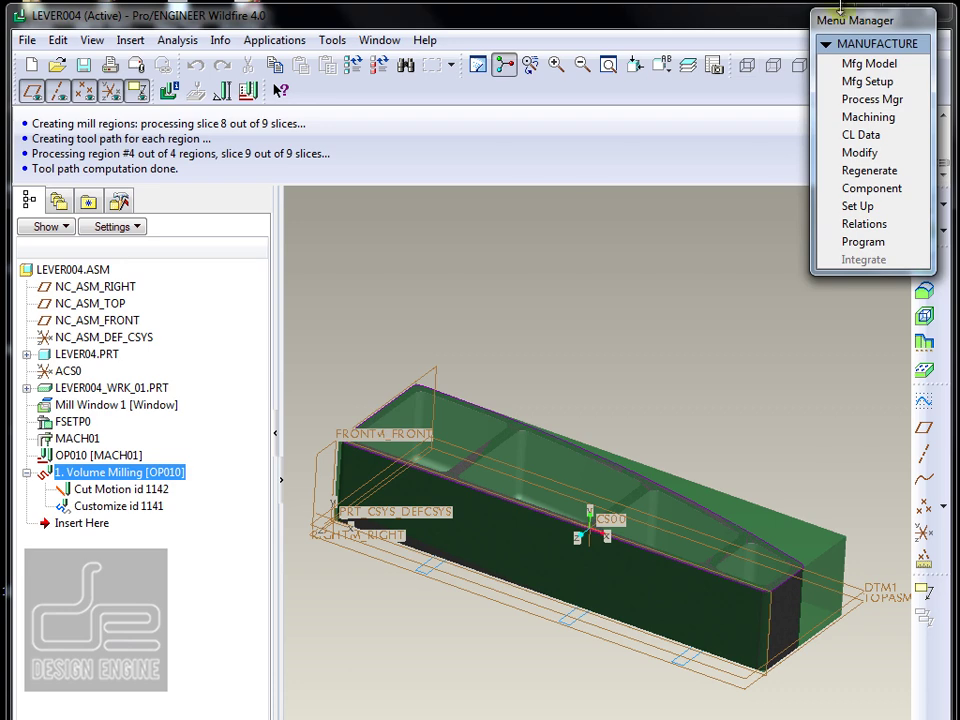
pyautogui.moveTo(840, 12); pyautogui.dragTo(755, 45)
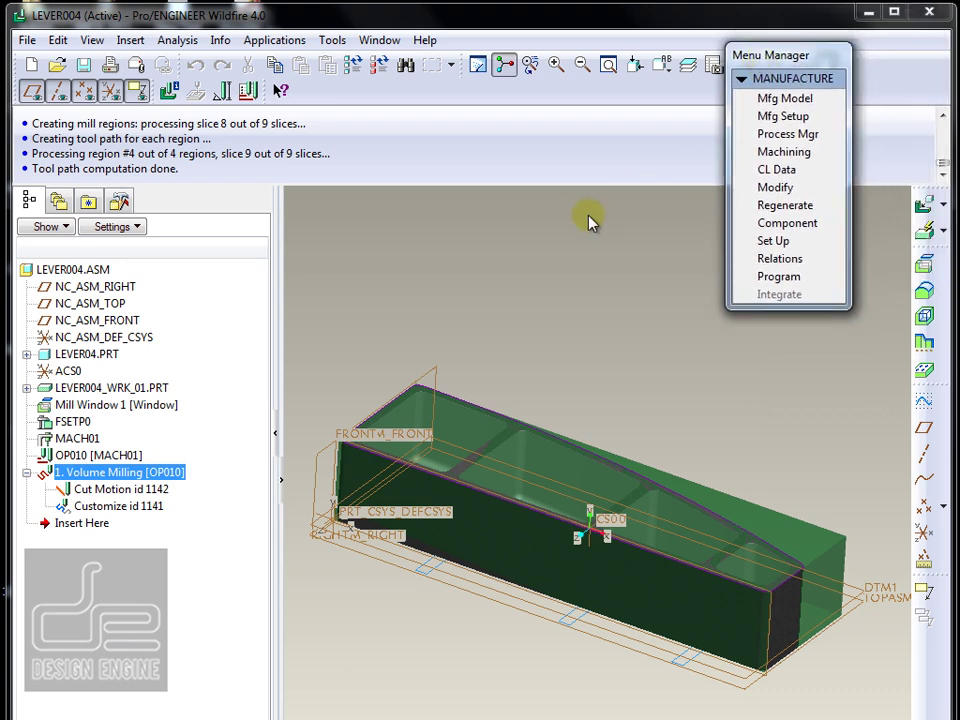